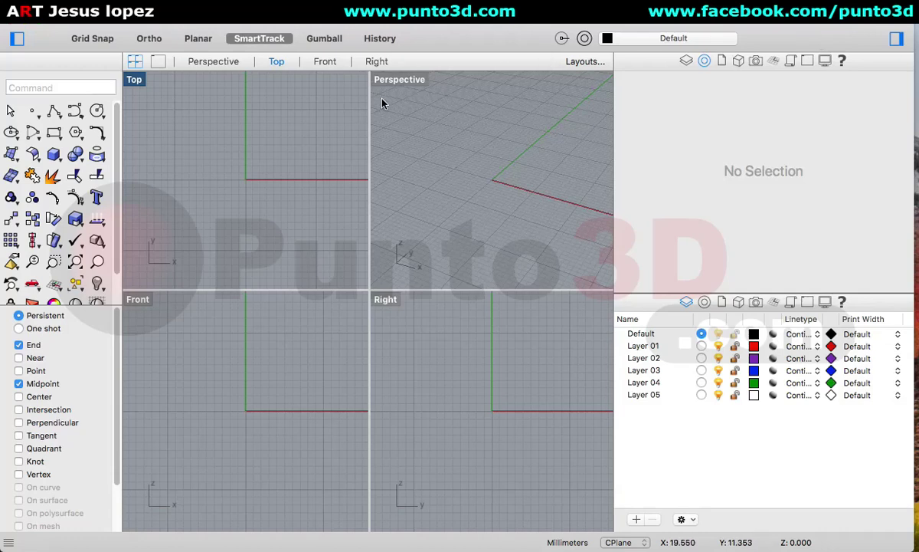
Set the interface theme to Rhino for Windows in the preferences and close them.
left_click(69, 1)
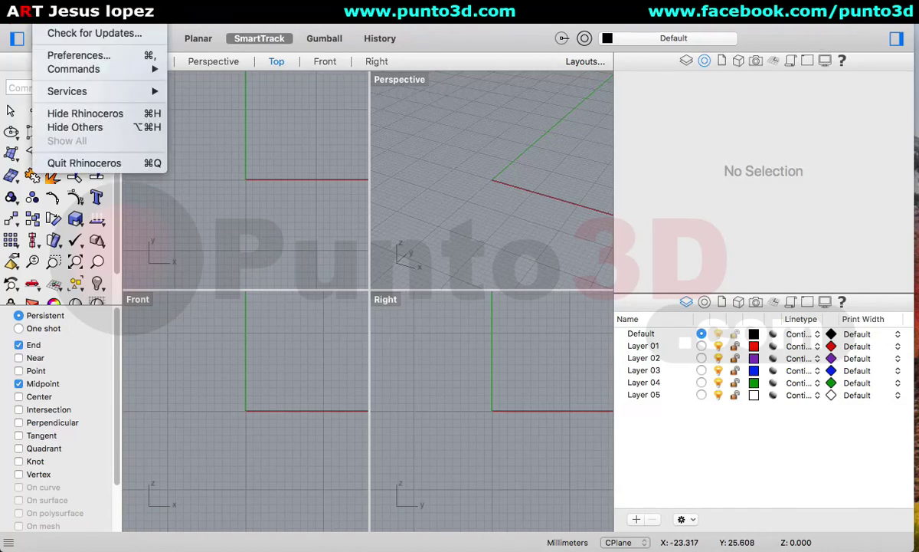
left_click(90, 57)
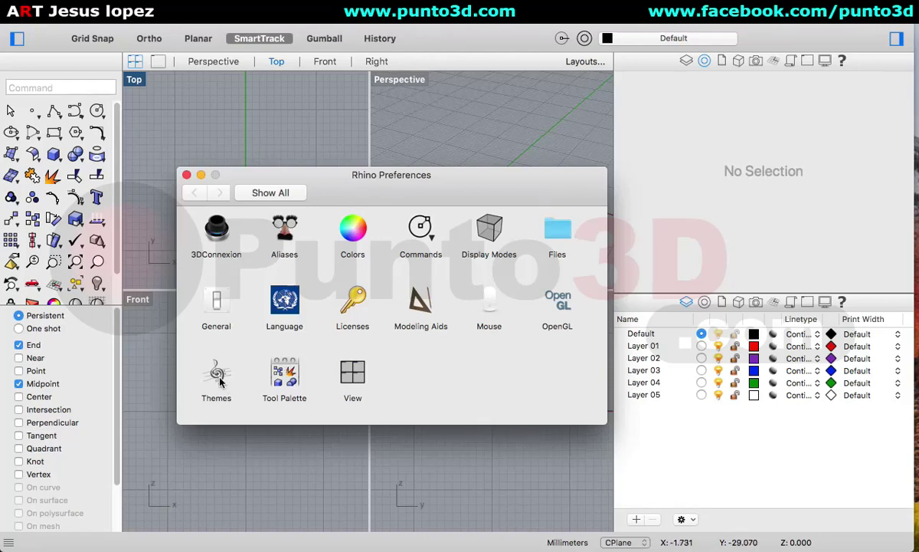
left_click(218, 377)
left_click(295, 232)
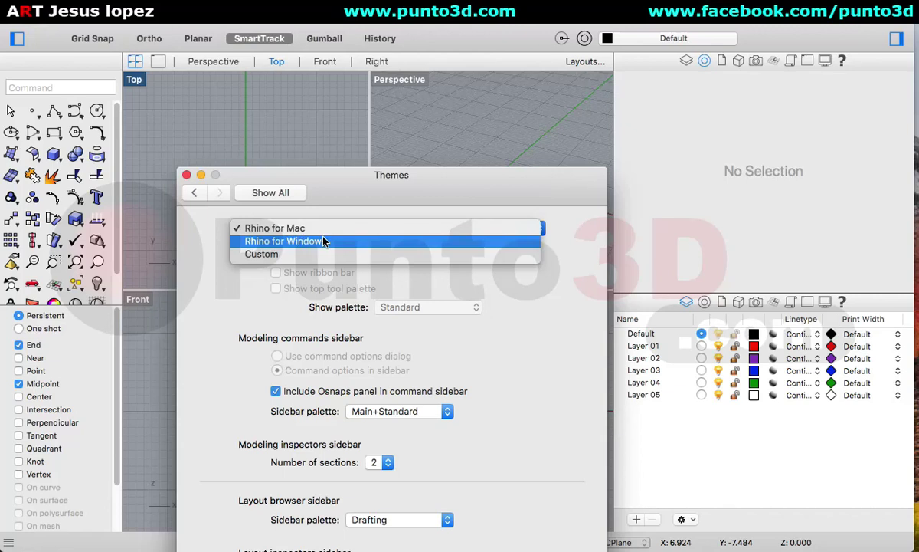
left_click(322, 241)
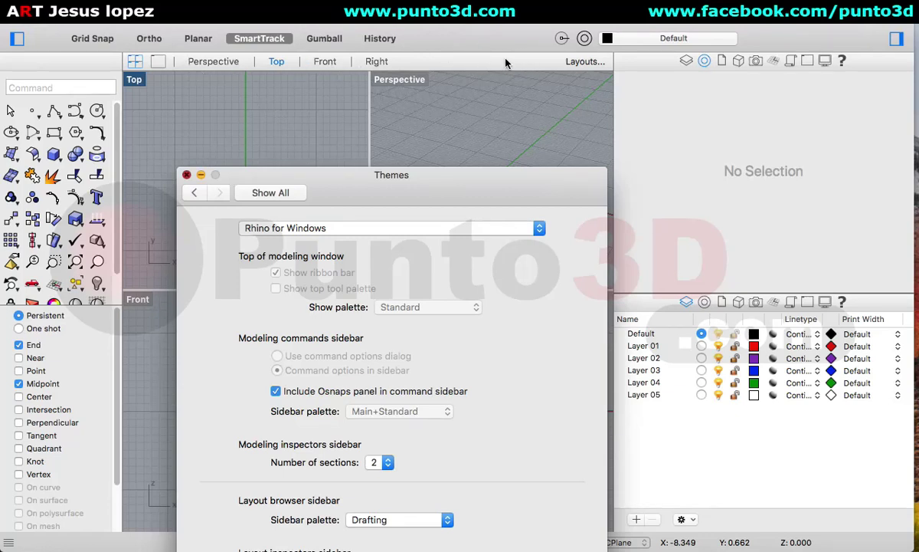
key("super+w")
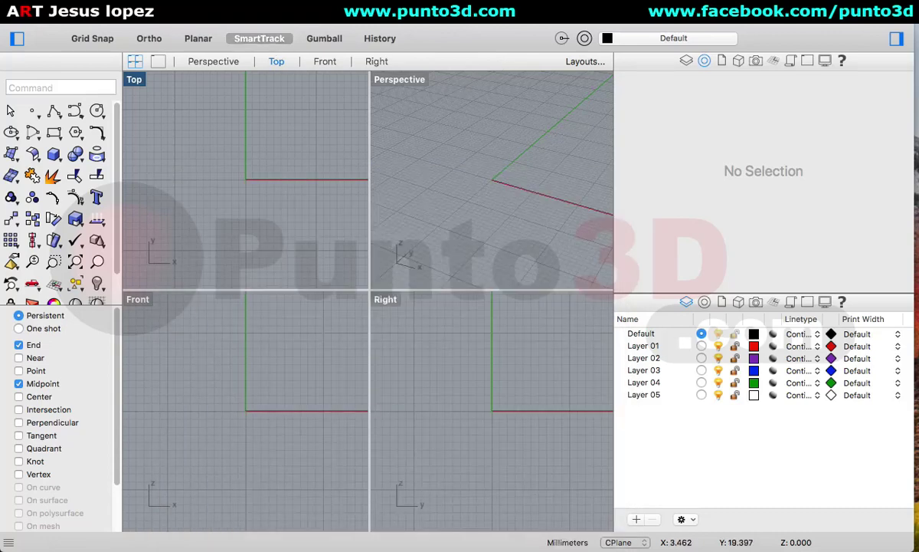
Change the Rhino language to Español in the preferences and close them.
left_click(57, 10)
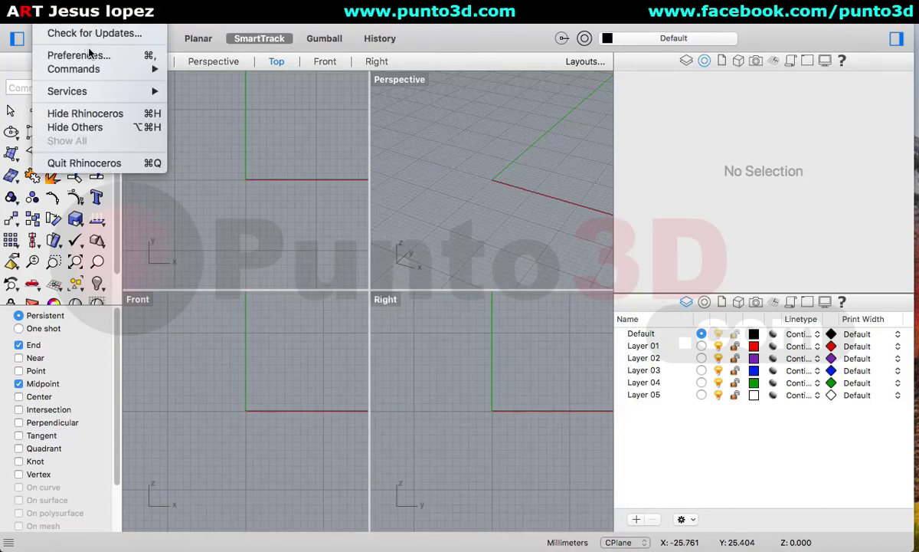
left_click(80, 55)
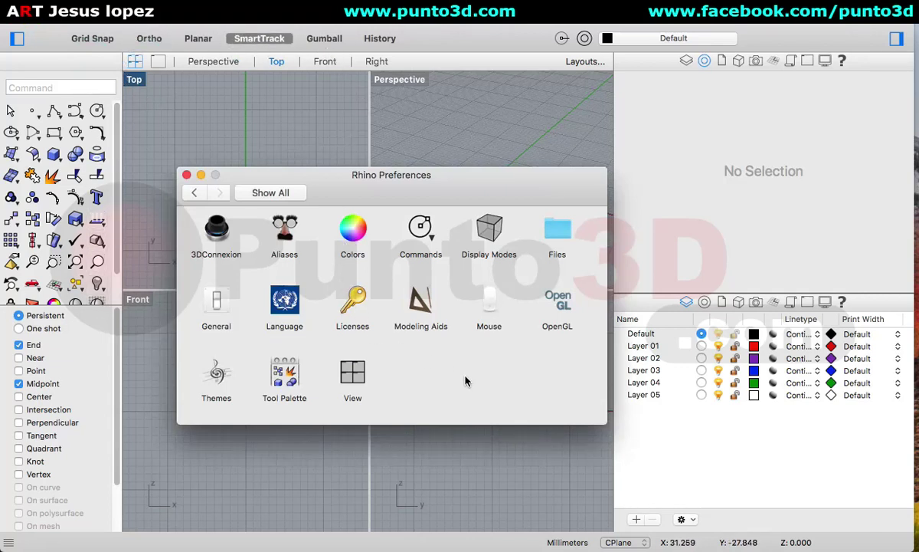
left_click(284, 301)
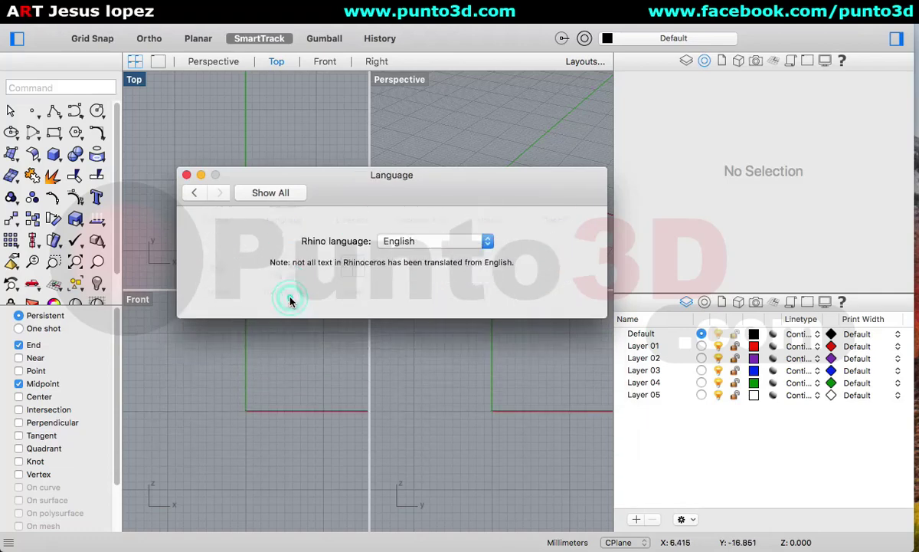
left_click(467, 233)
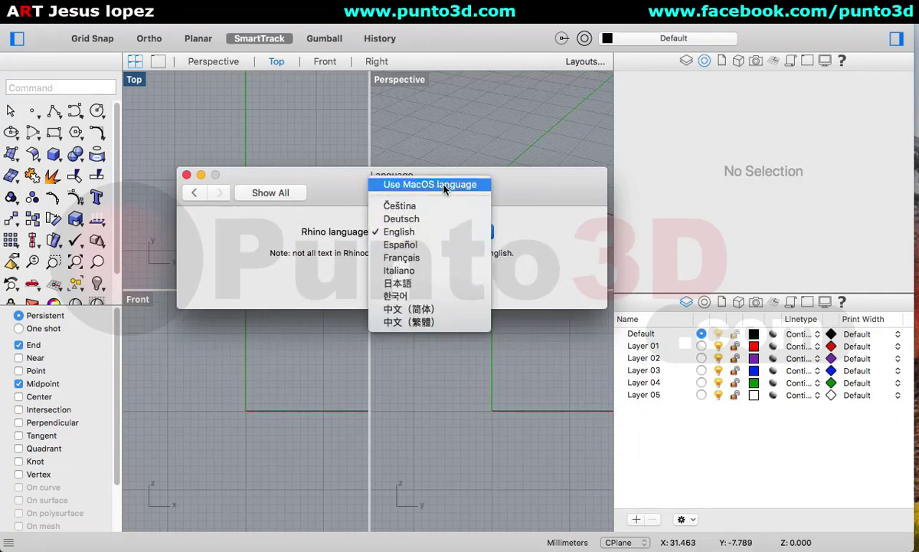
left_click(421, 244)
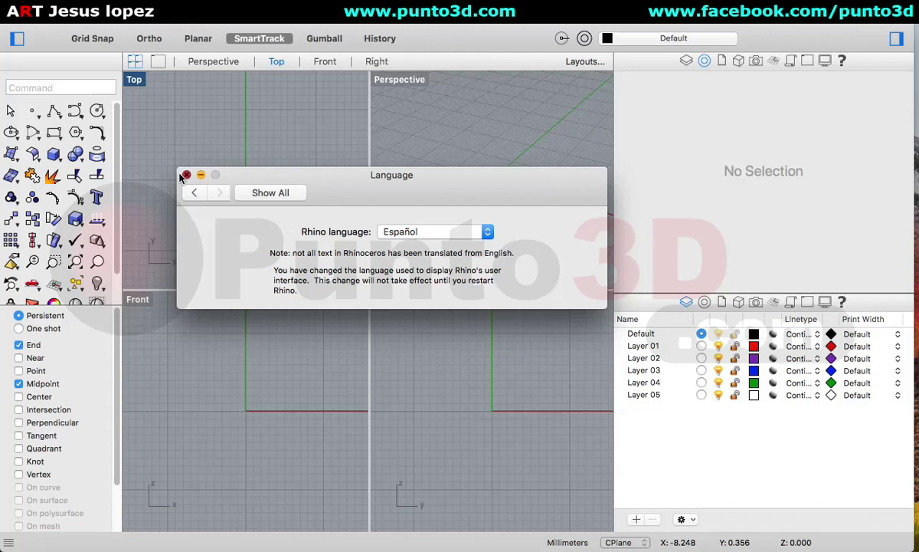
key("super+w")
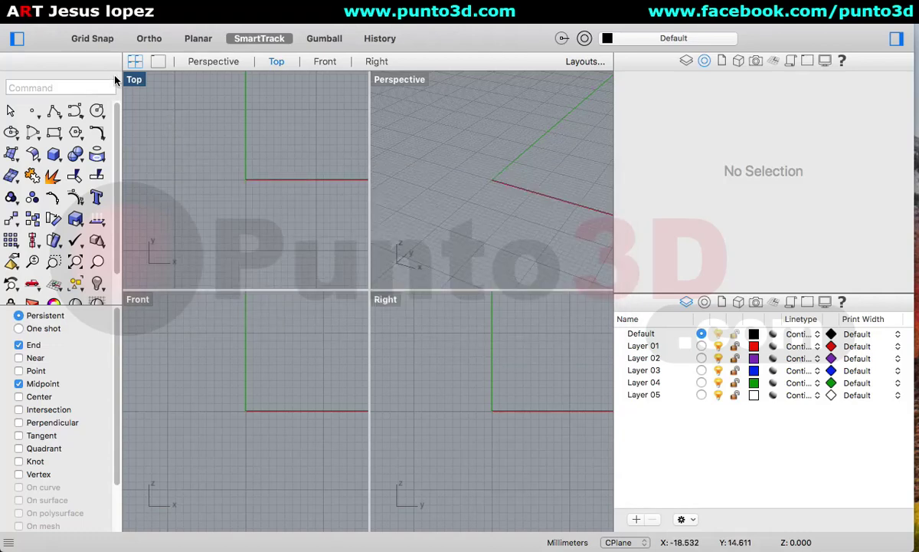
Restart Rhino, start a new model and make the Superior view active.
left_click(11, 23)
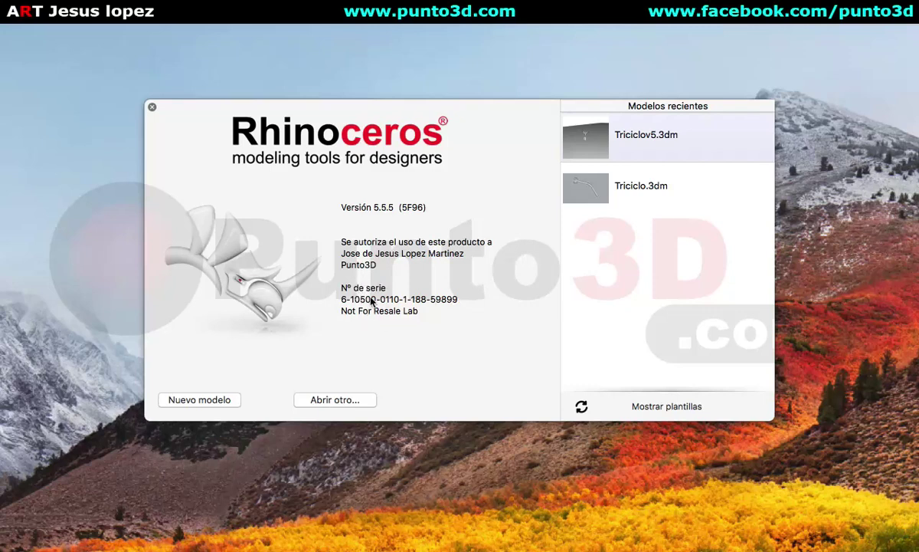
left_click(209, 399)
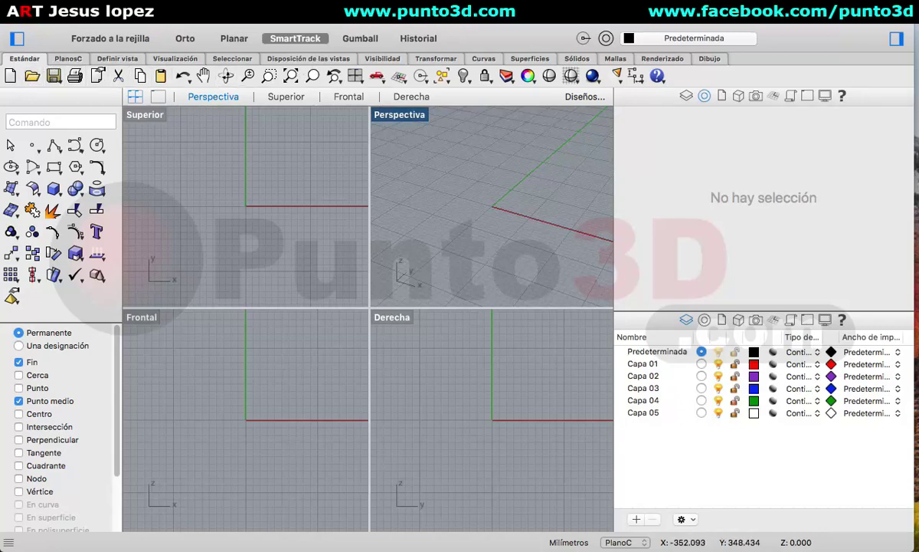
left_click(314, 219)
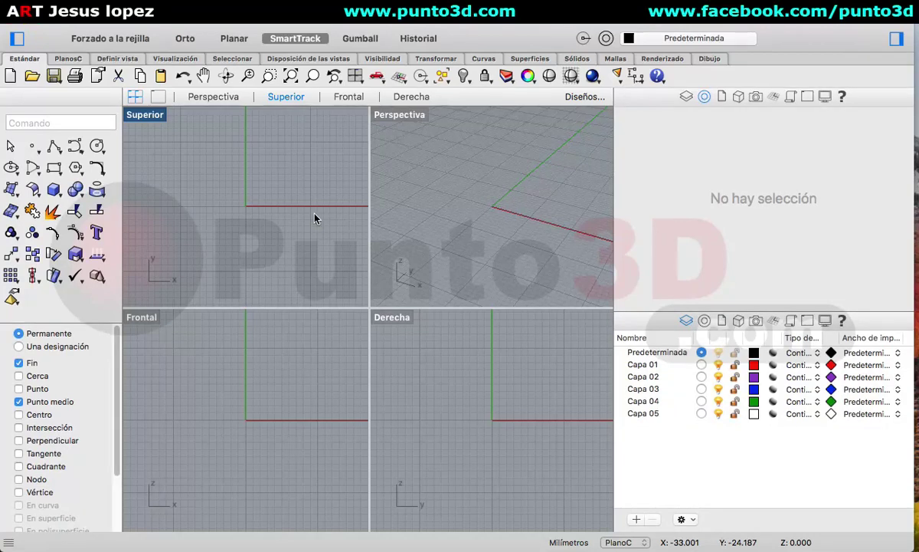
Run UsarExtrusiones and set the output type for planar extrusions to Polisuperficie.
type("Usare")
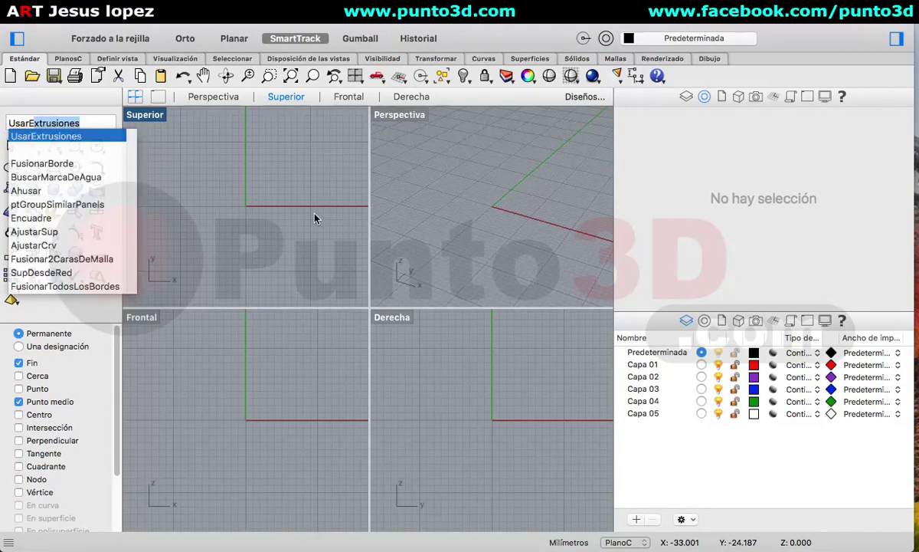
key("Return")
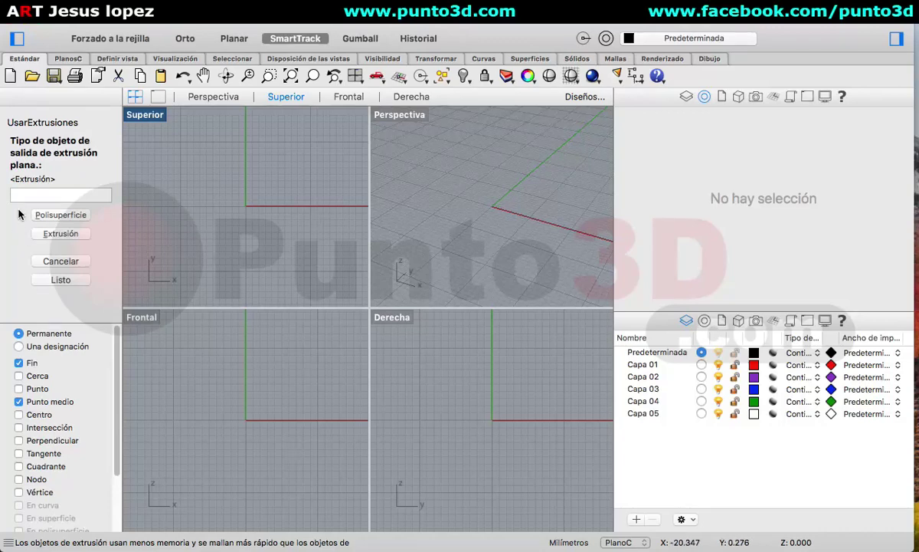
left_click(60, 215)
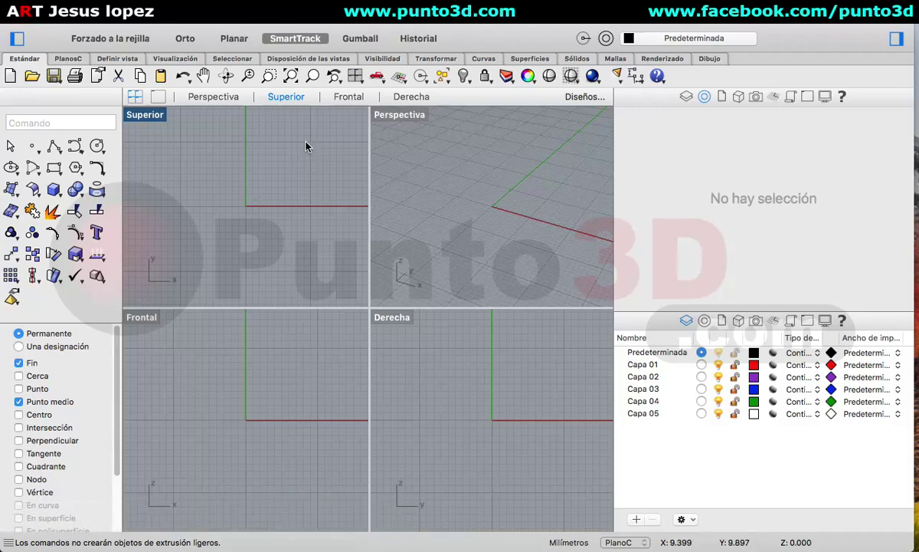
Turn off SmartTrack and turn on the Planar and Gumball modeling aids.
left_click(295, 38)
left_click(233, 38)
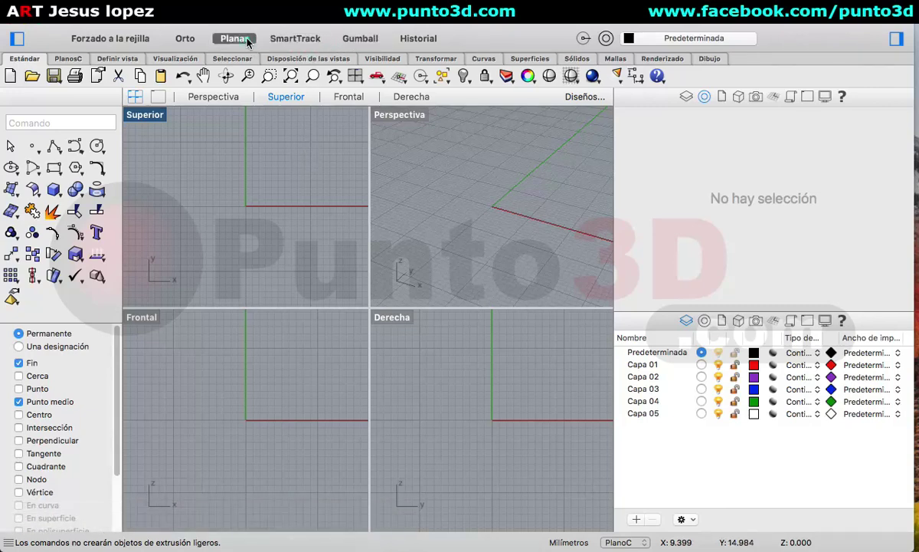
left_click(357, 38)
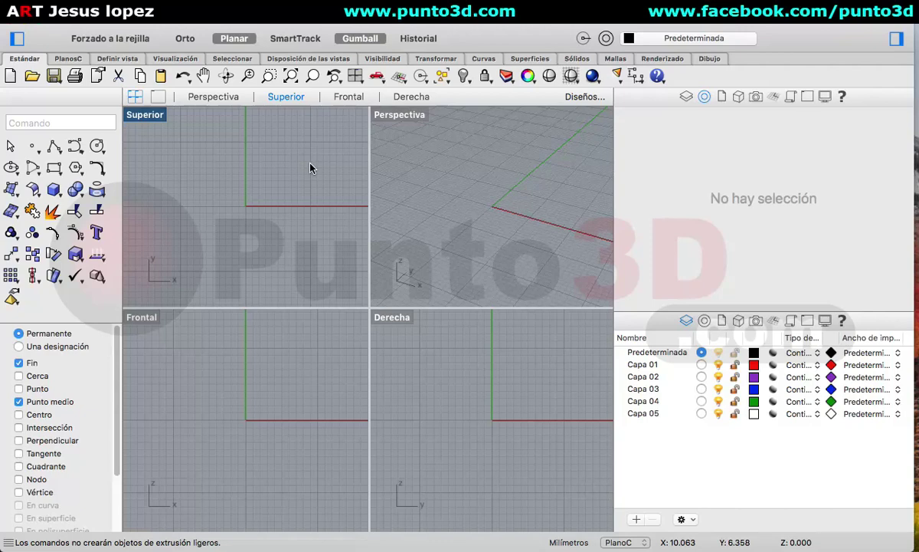
Maximize the Perspectiva view and draw a corner-to-corner rectangular plane on the grid around the origin.
double_click(398, 115)
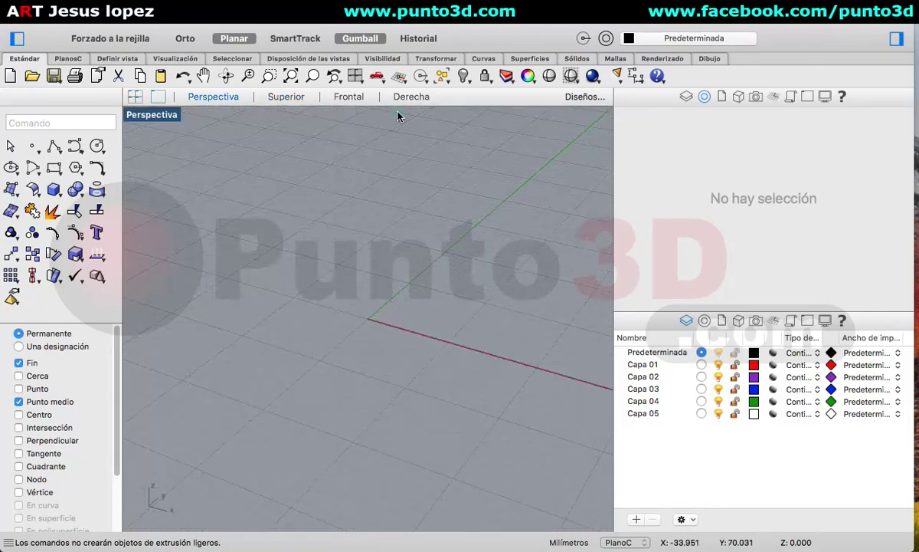
scroll(299, 278, "down", 5)
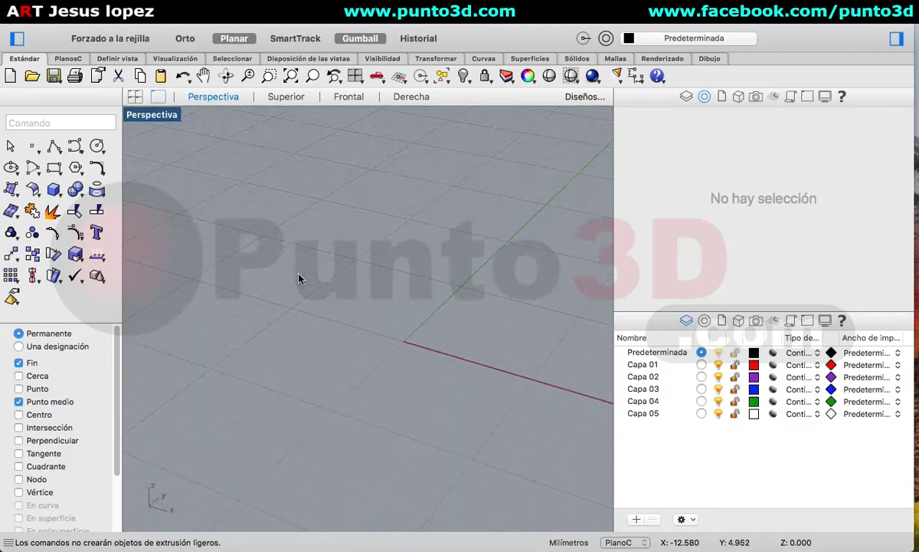
left_click(11, 189)
mouse_move(132, 295)
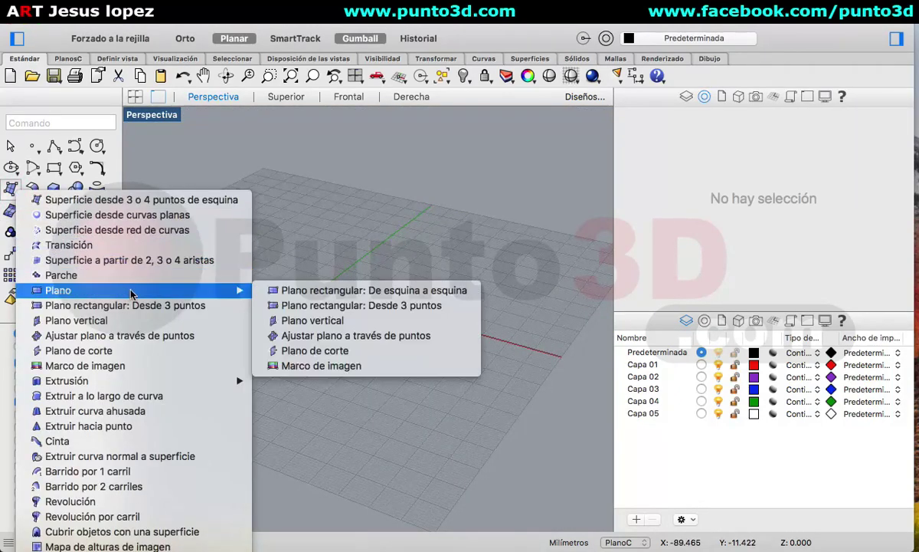
left_click(309, 288)
left_click(232, 298)
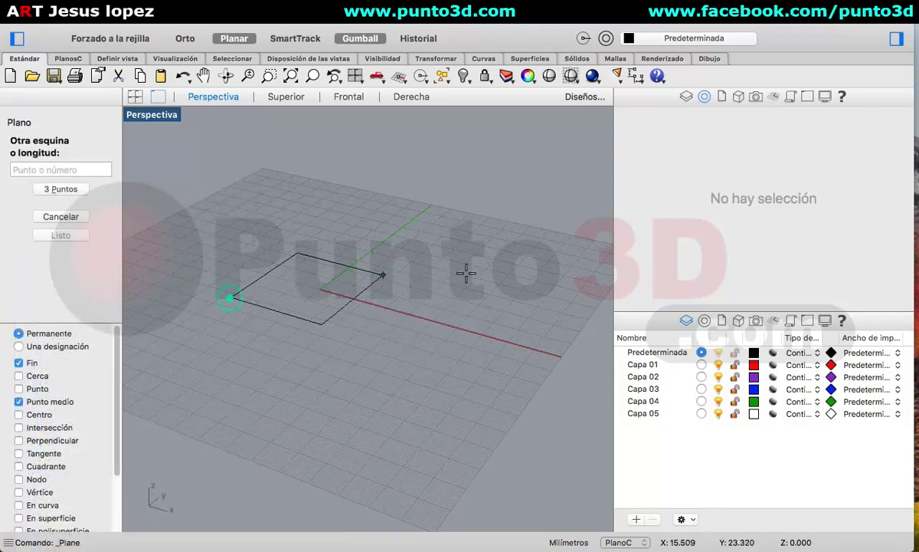
left_click(518, 263)
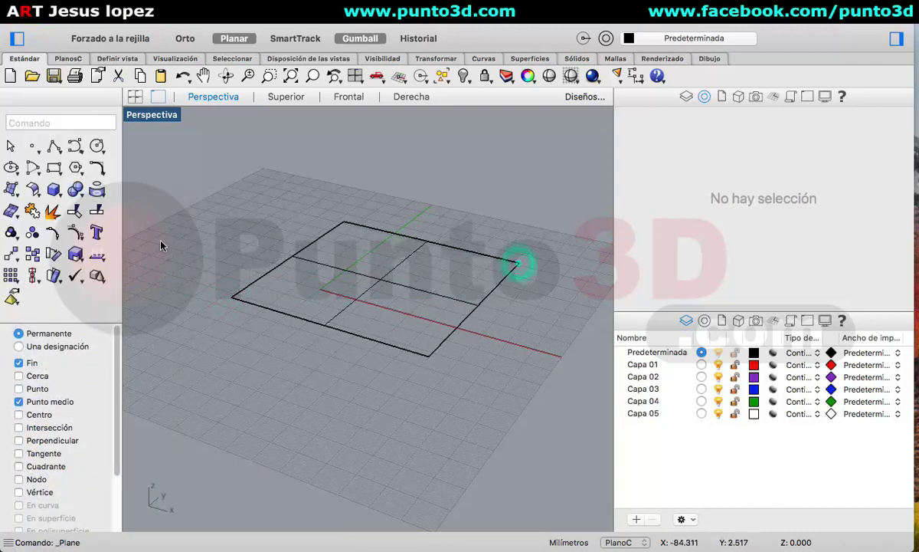
Switch the Perspectiva view to the Sombreado display mode and orbit slightly around the plane.
left_click(151, 114)
left_click(218, 354)
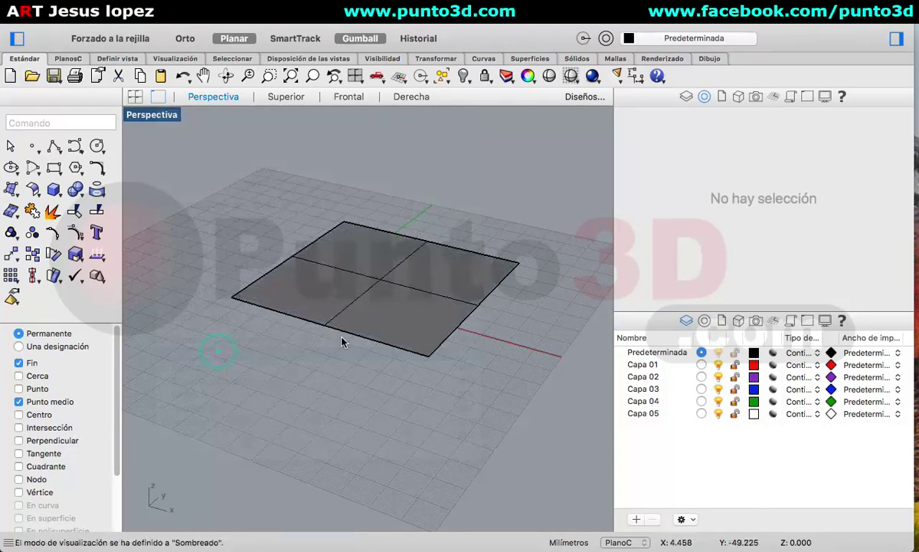
mouse_move(366, 324)
right_mouse_down()
mouse_move(371, 216)
mouse_move(355, 348)
mouse_move(312, 315)
right_mouse_up()
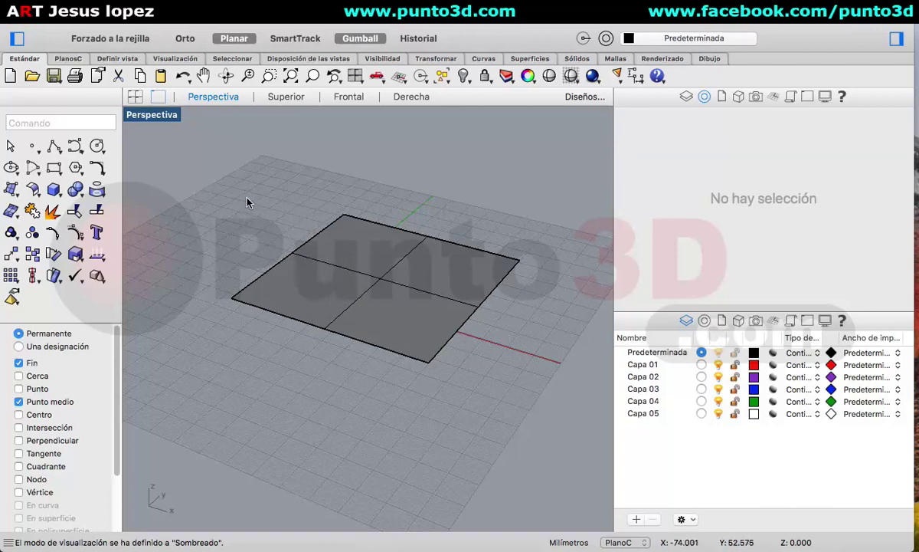
In the Sombreado display mode preferences, set the back face configuration to Un color para todas las caras posteriores.
left_click(61, 9)
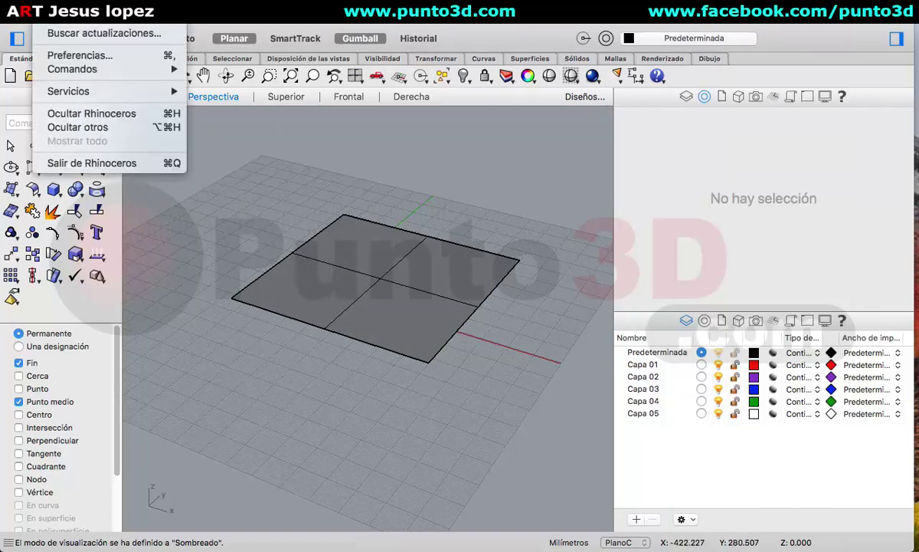
left_click(113, 58)
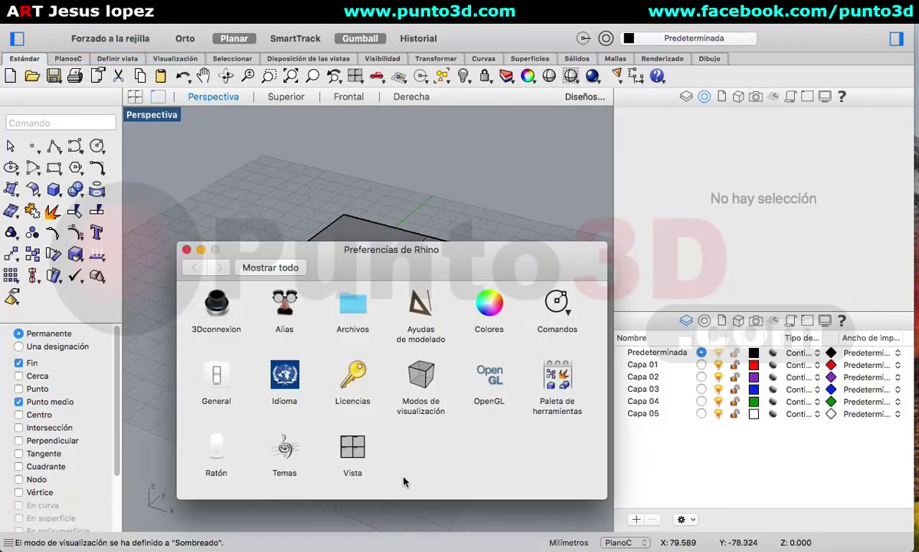
left_click(421, 374)
left_click(261, 343)
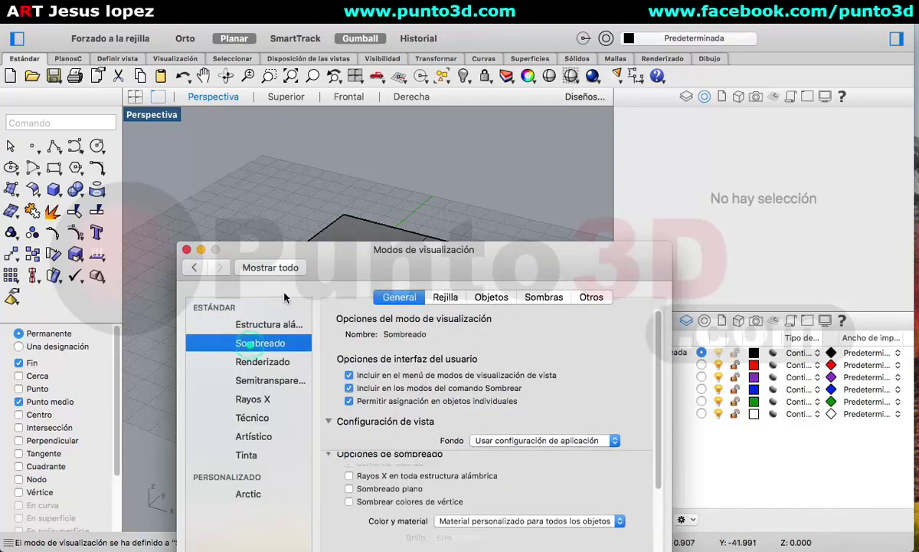
left_click_drag(333, 239, 314, 54)
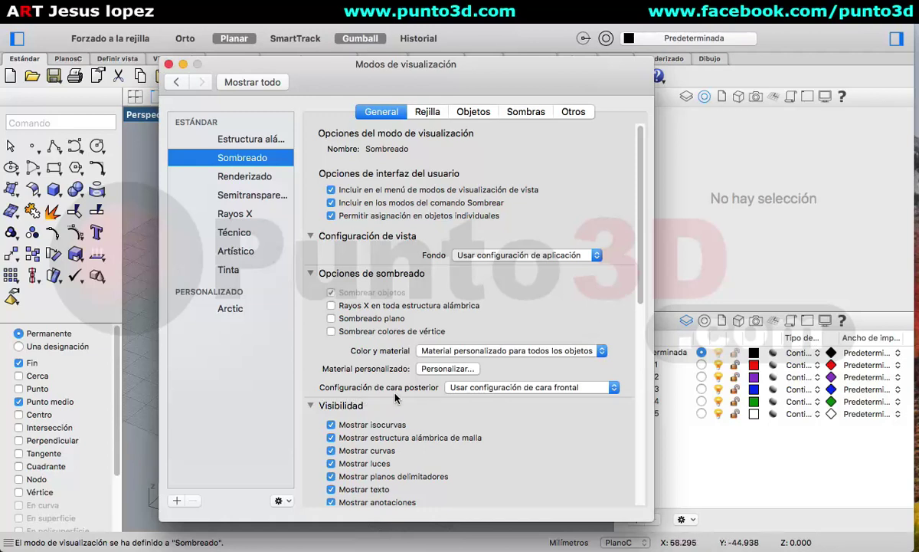
left_click(515, 387)
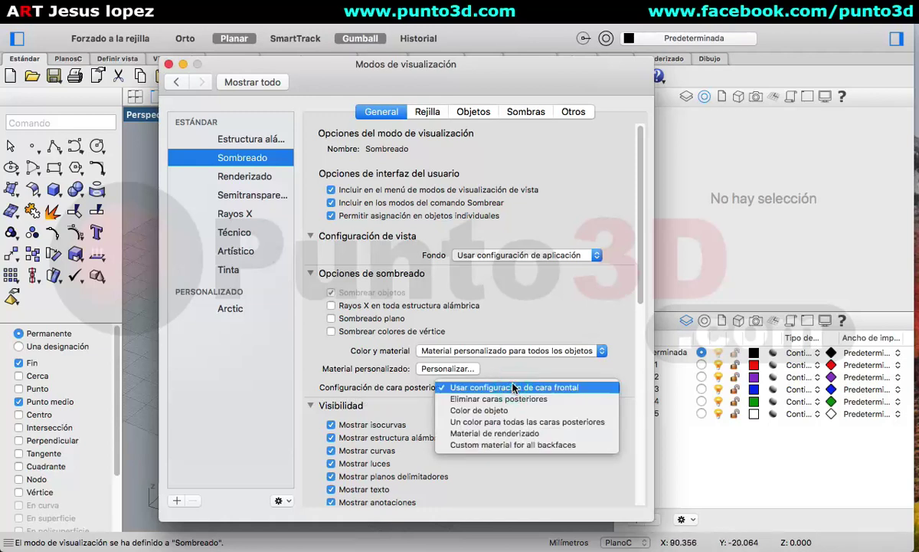
left_click(517, 422)
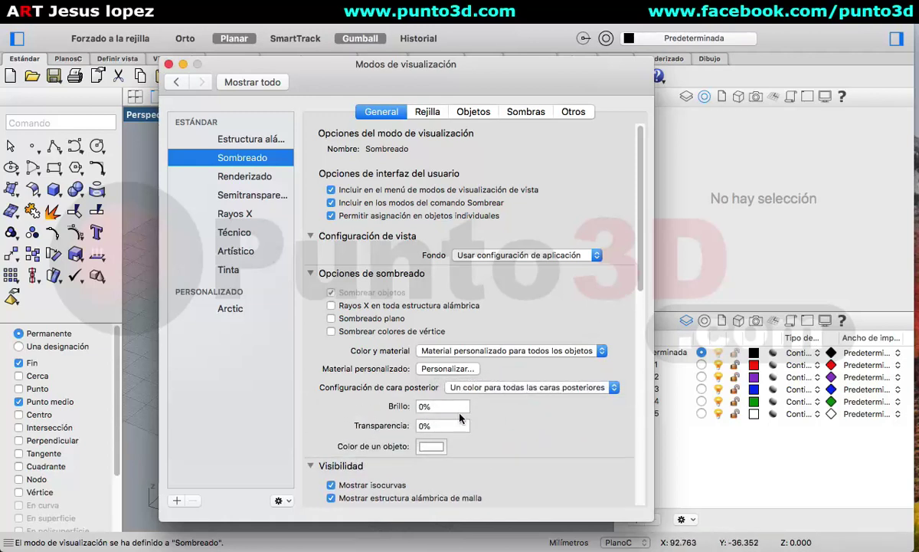
Set the single back face color of the Sombreado mode to the Mandarina orange pencil color.
left_click(430, 445)
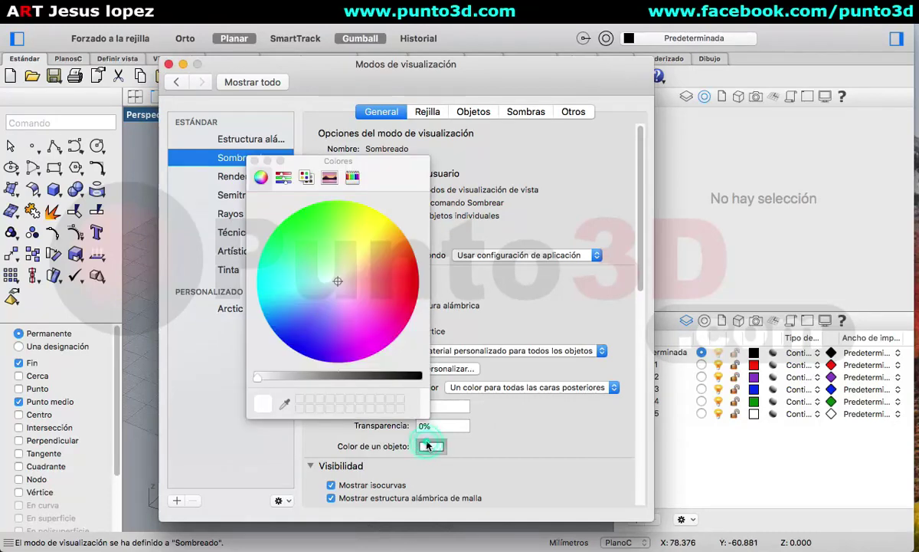
left_click(353, 177)
left_click(268, 309)
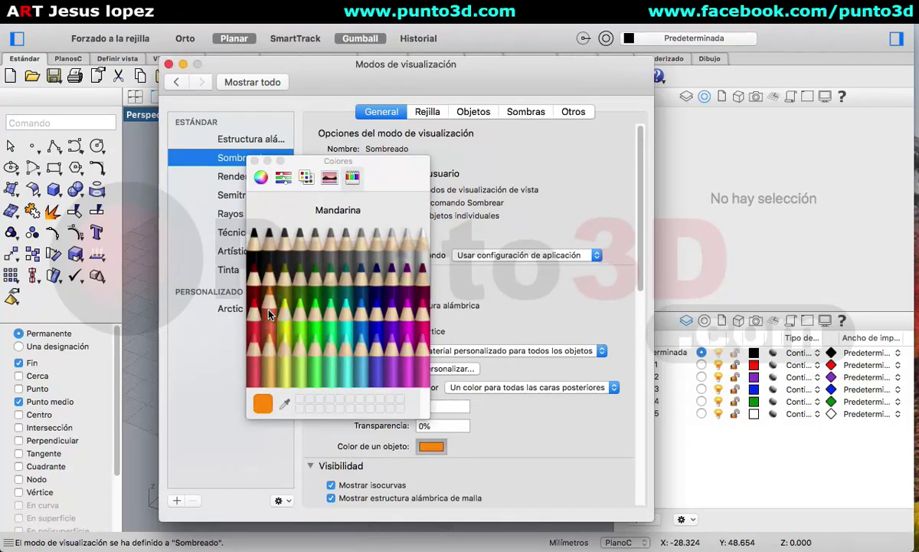
left_click(255, 161)
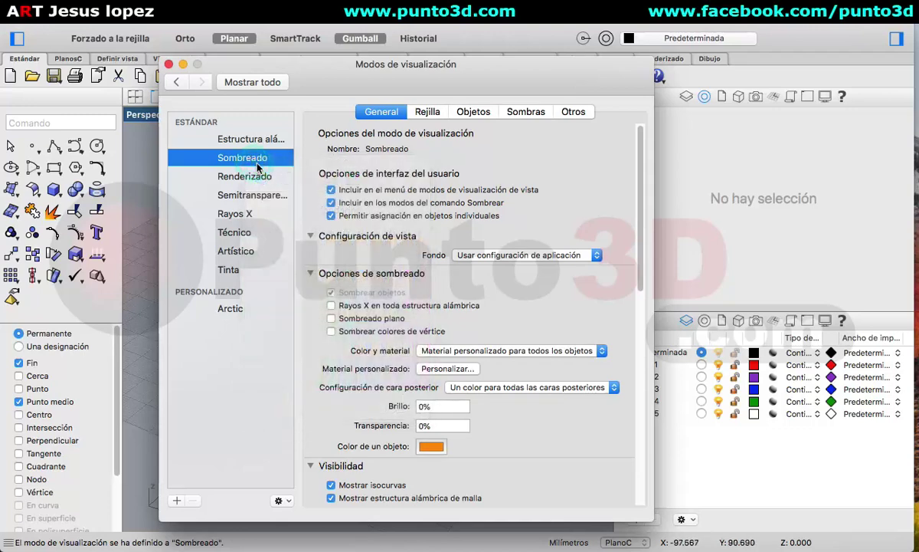
In the Sombreado mode's object settings, set the naked edge usage of surfaces to Usar opciones diferentes para bordes desnudos.
left_click(474, 112)
left_click_drag(224, 65, 428, 68)
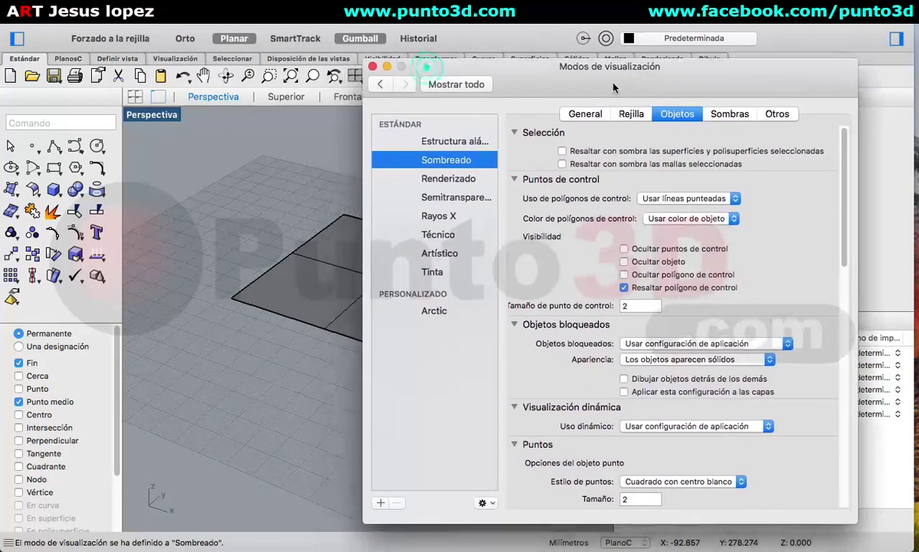
right_click_drag(310, 222, 278, 169)
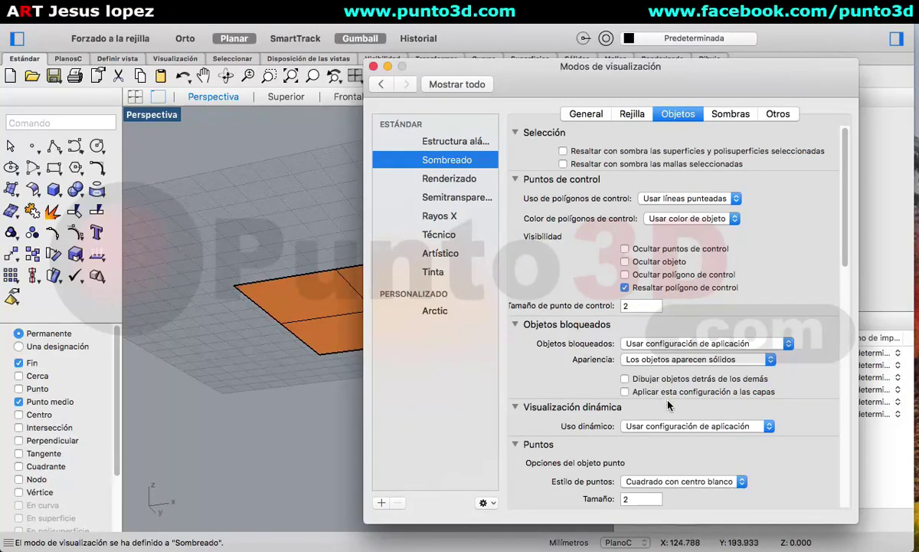
scroll(668, 405, "down", 15)
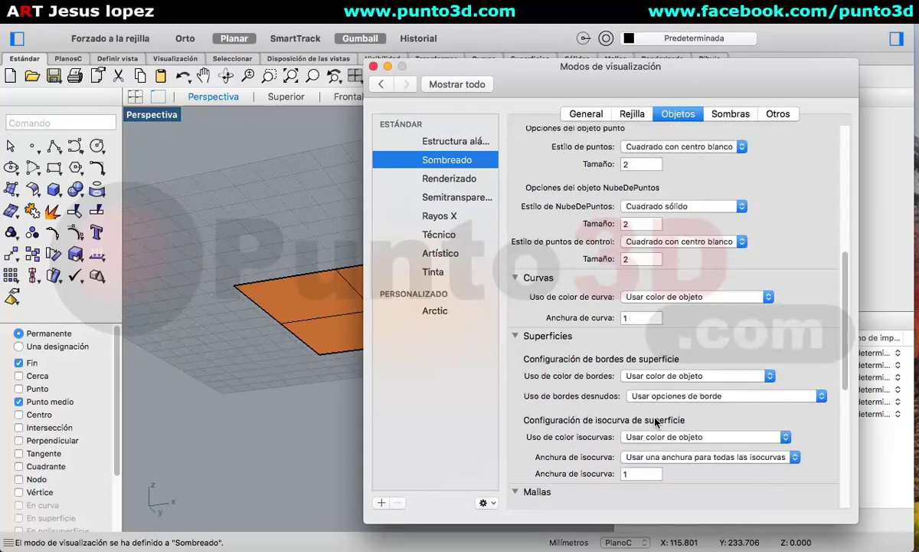
scroll(655, 420, "down", 3)
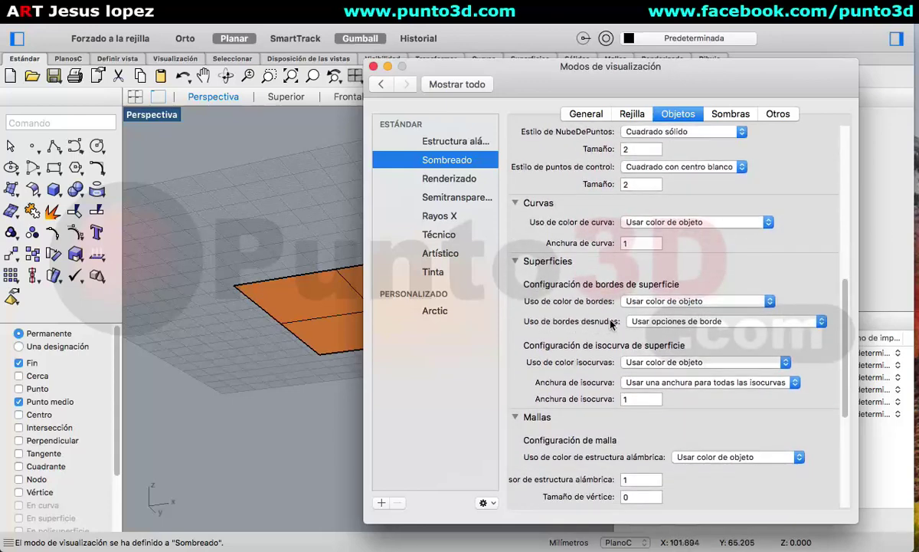
left_click(667, 322)
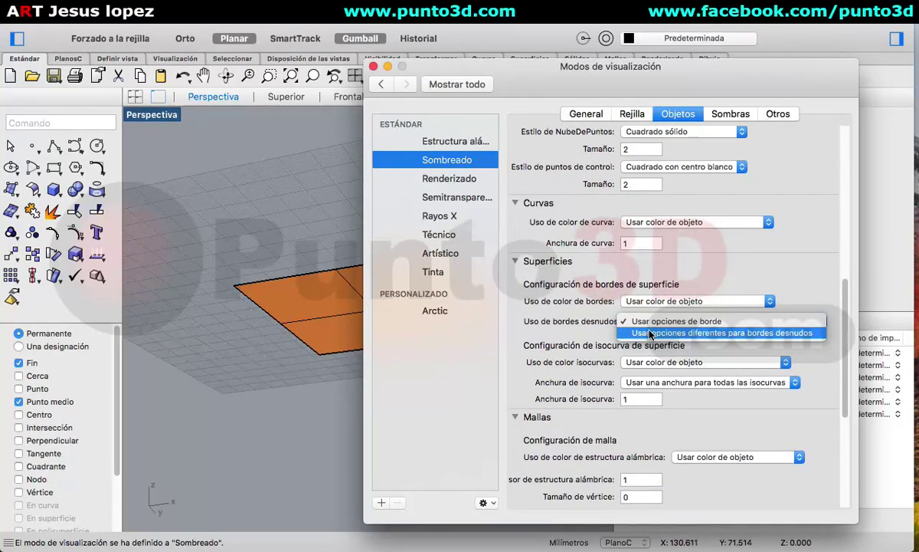
left_click(681, 333)
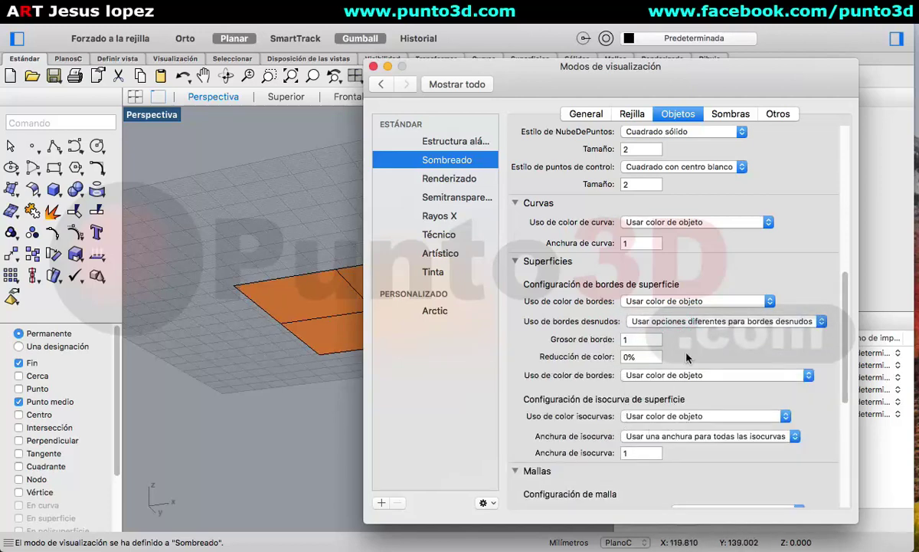
Use one color for all naked edges, pick the Turquesa pencil color, and set their edge thickness to 3.
left_click(644, 374)
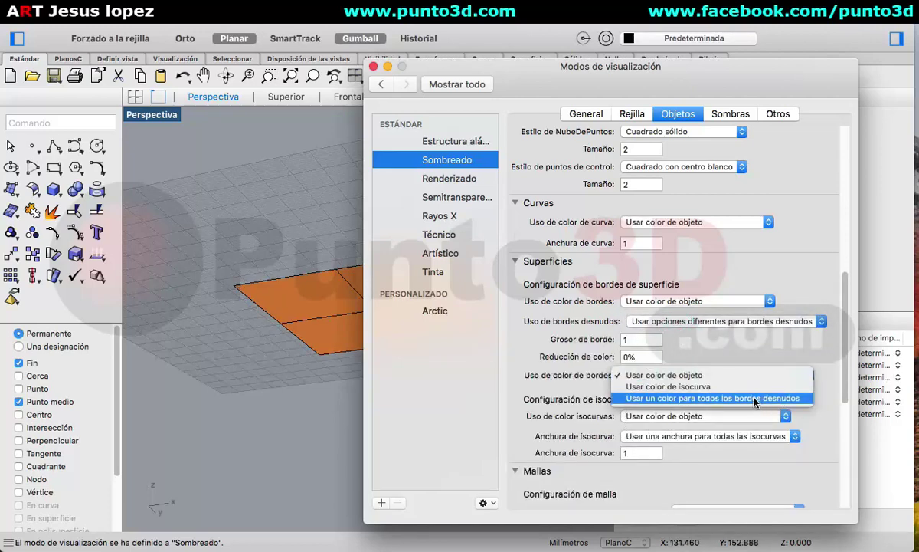
left_click(775, 399)
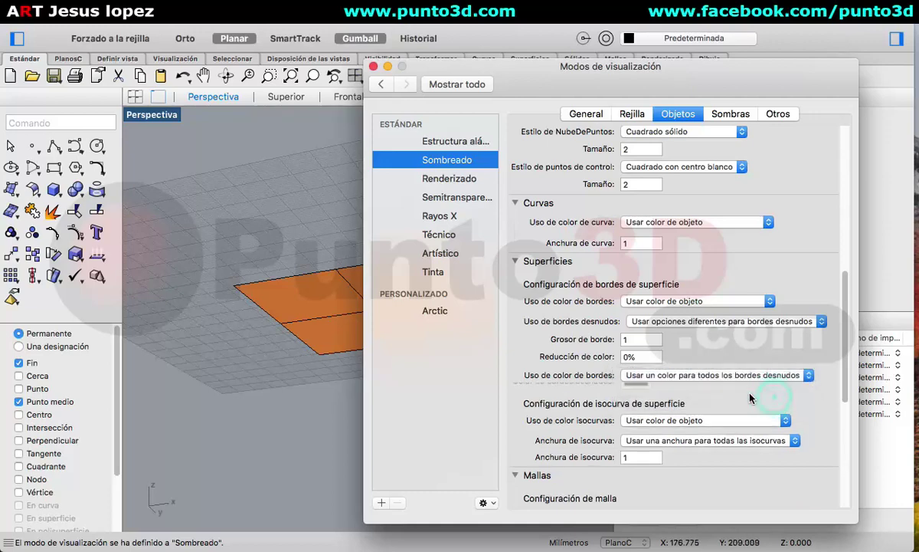
left_click(636, 393)
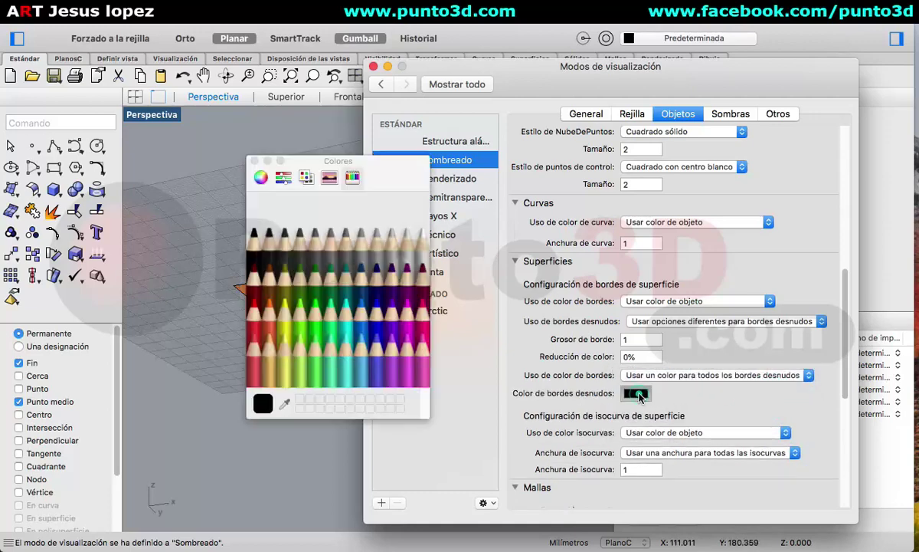
left_click(345, 314)
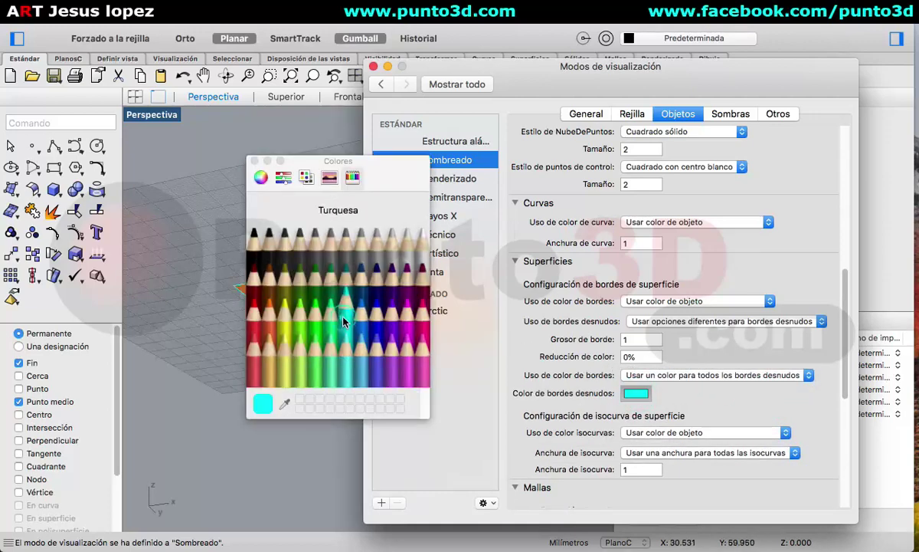
left_click(251, 161)
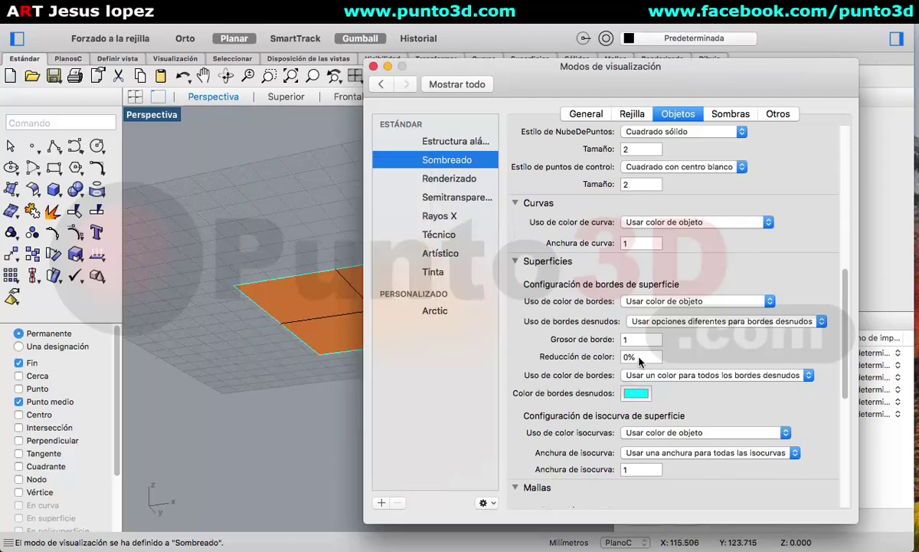
double_click(639, 339)
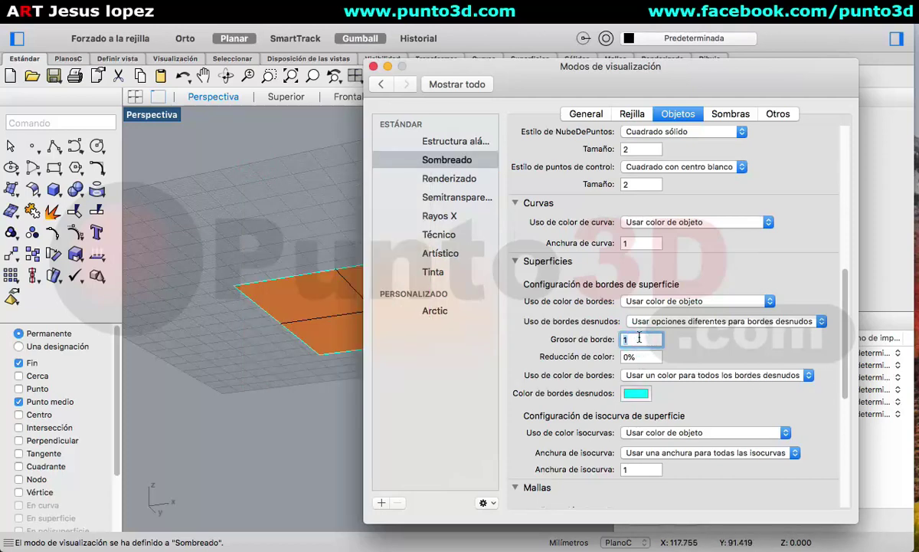
key("Return")
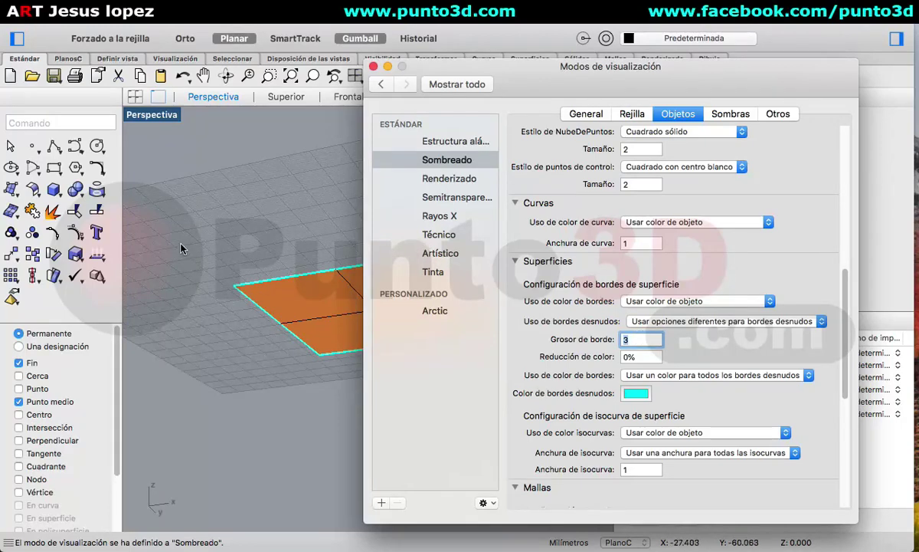
Sketch an S-shaped interpolated curve on the grid beside the orange-backed plane.
left_click(75, 146)
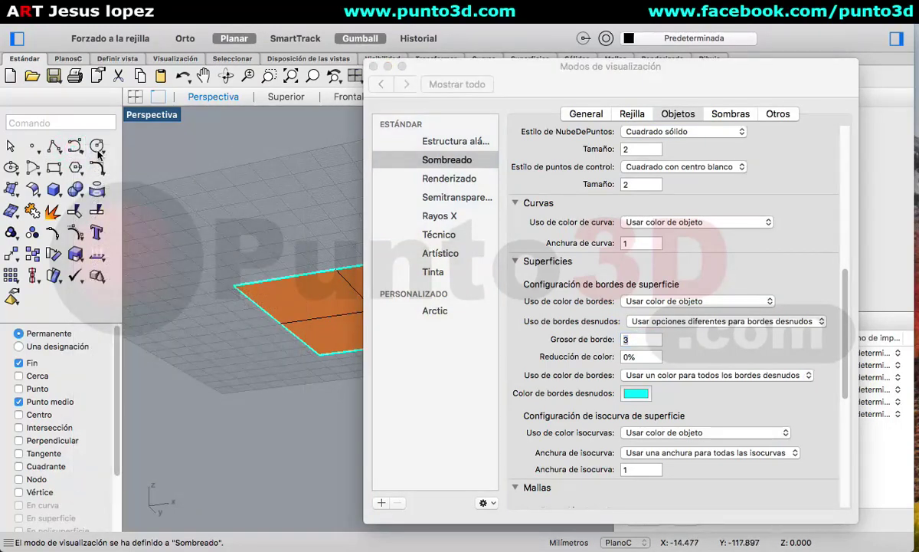
left_click(96, 146)
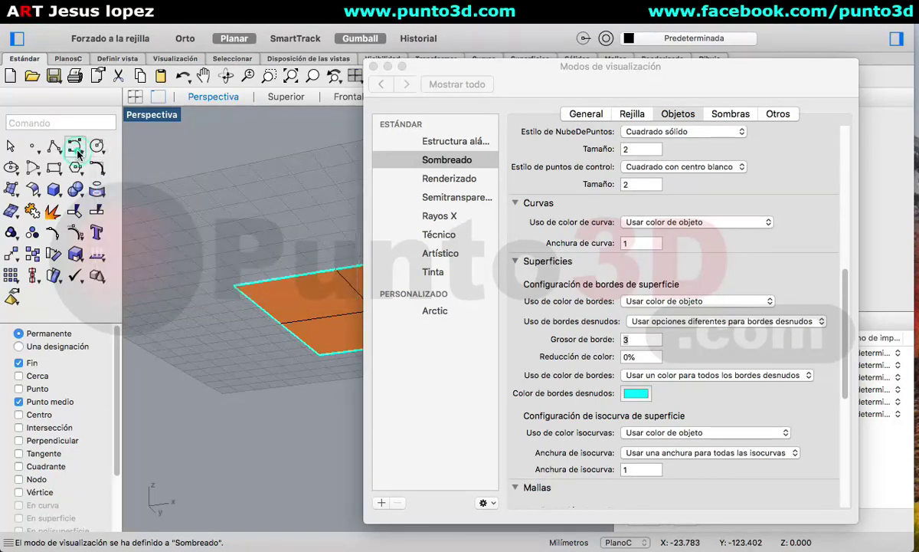
right_click(154, 266)
left_click(149, 269)
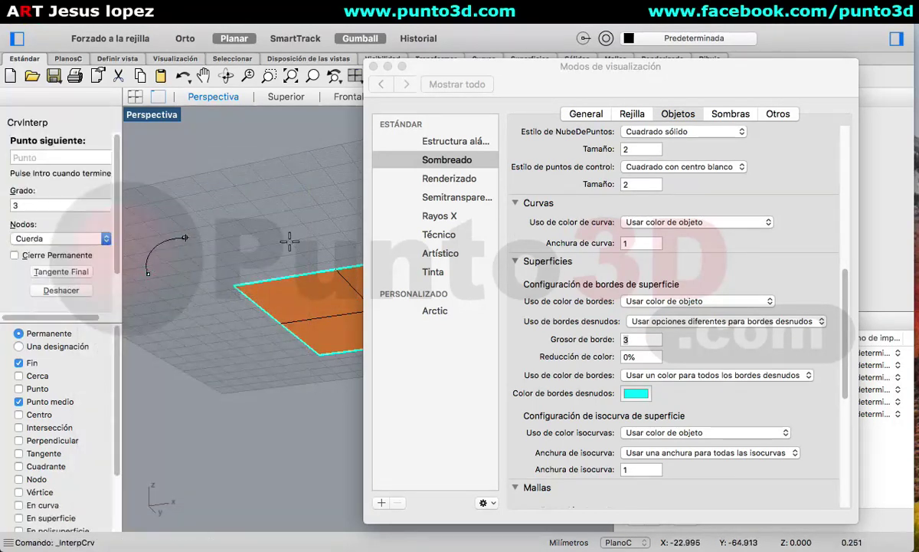
left_click(330, 217)
left_click(310, 160)
key("Return")
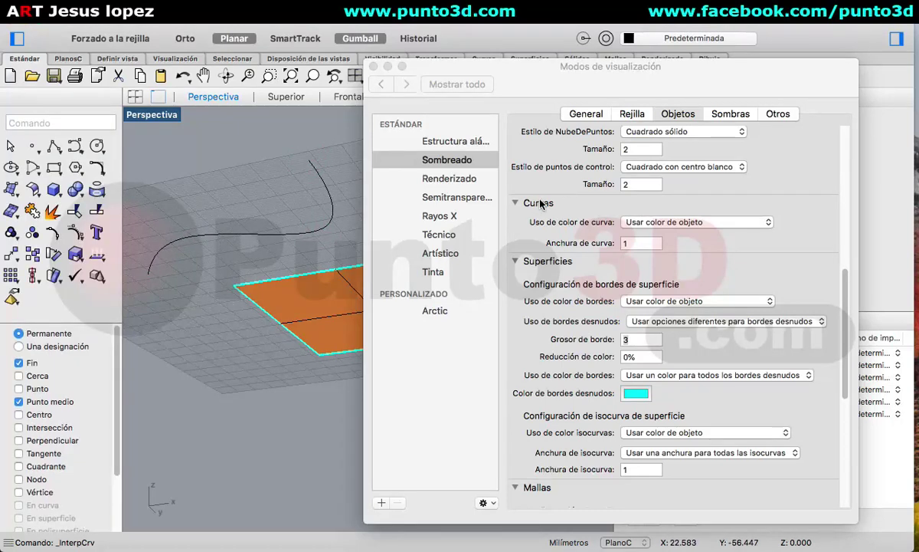
Set the curve width of the Sombreado mode to 3 and close the display mode preferences.
left_click(638, 242)
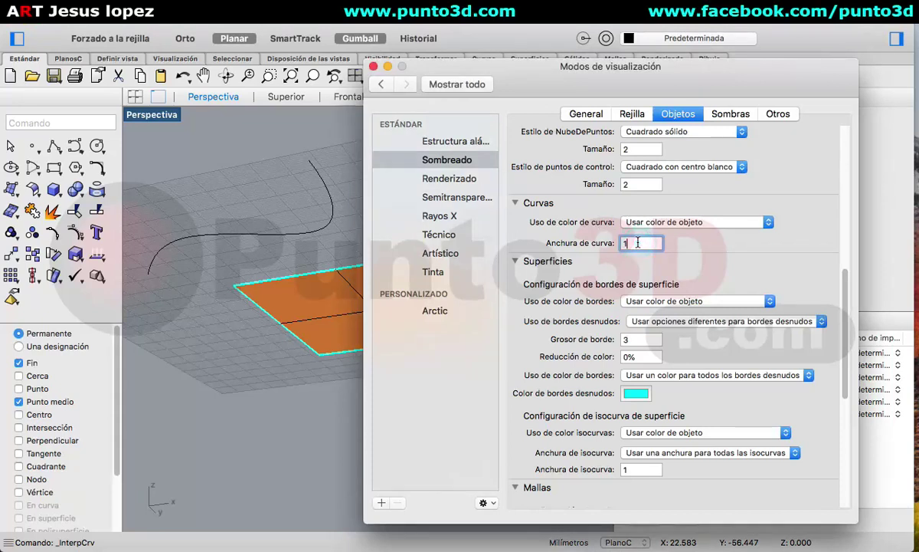
type("3")
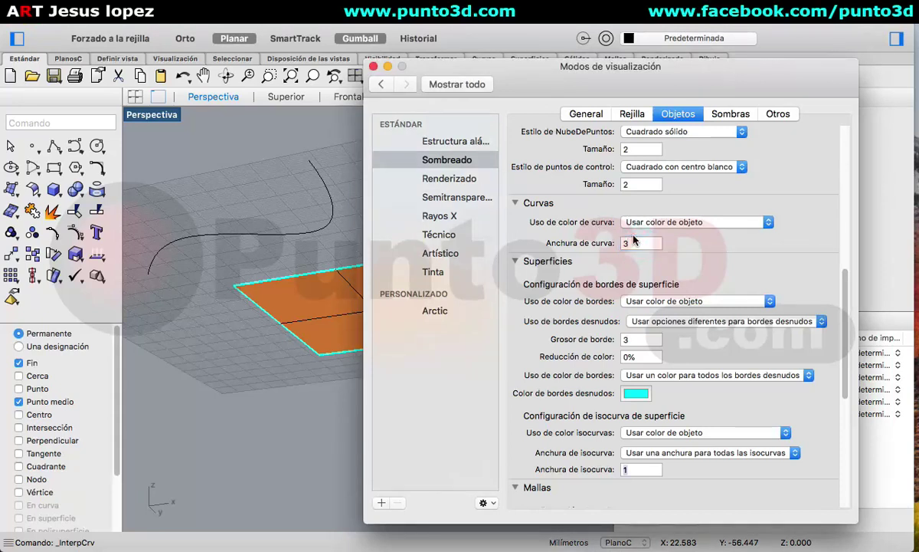
key("Tab")
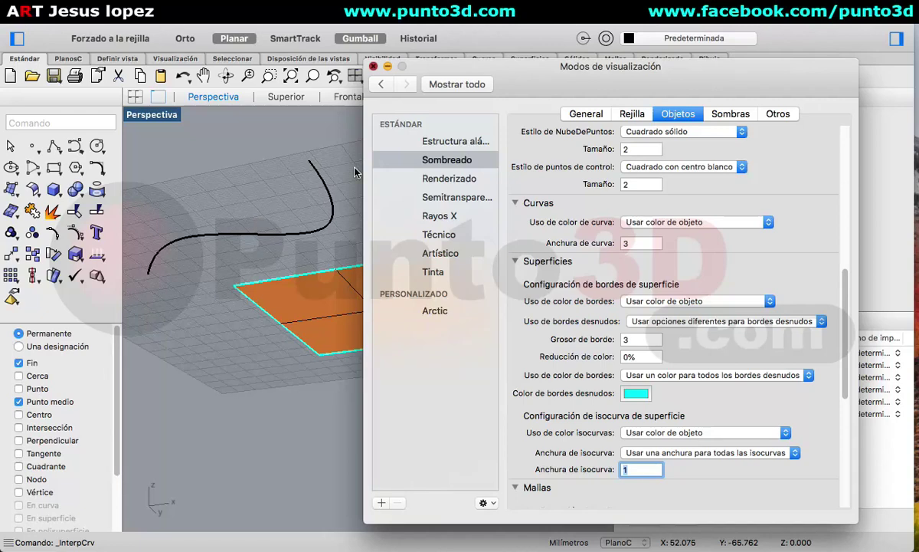
left_click(373, 66)
right_click_drag(402, 185, 410, 284)
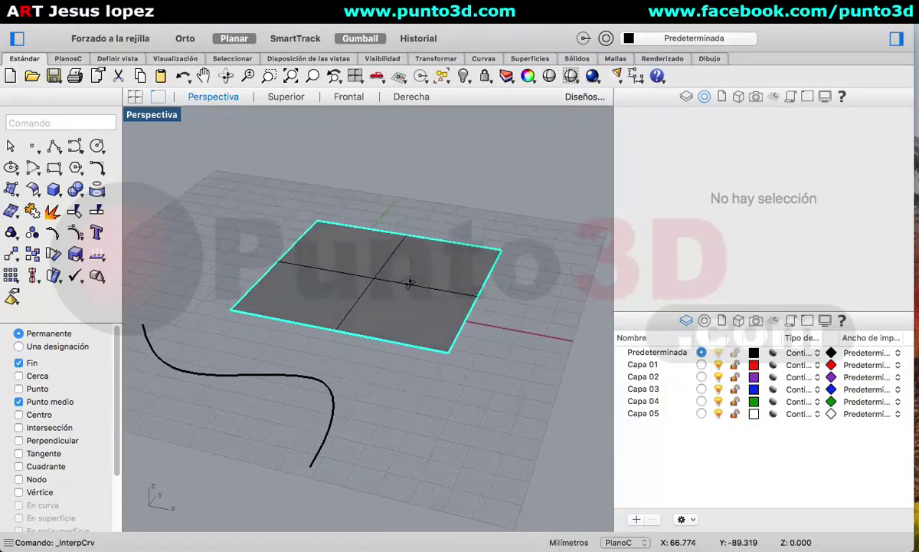
Switch the object snaps to Una designación and try the Entre snap for a line's start point.
left_click(421, 76)
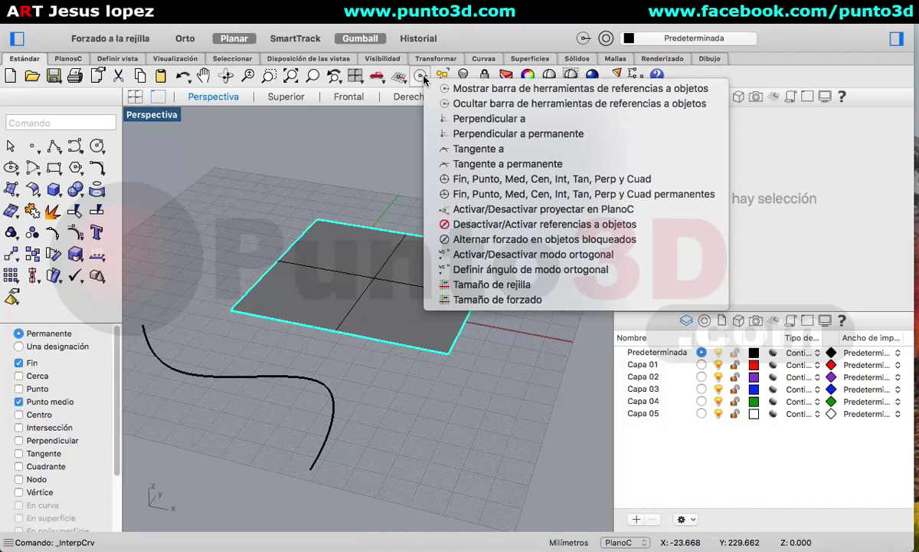
left_click(389, 79)
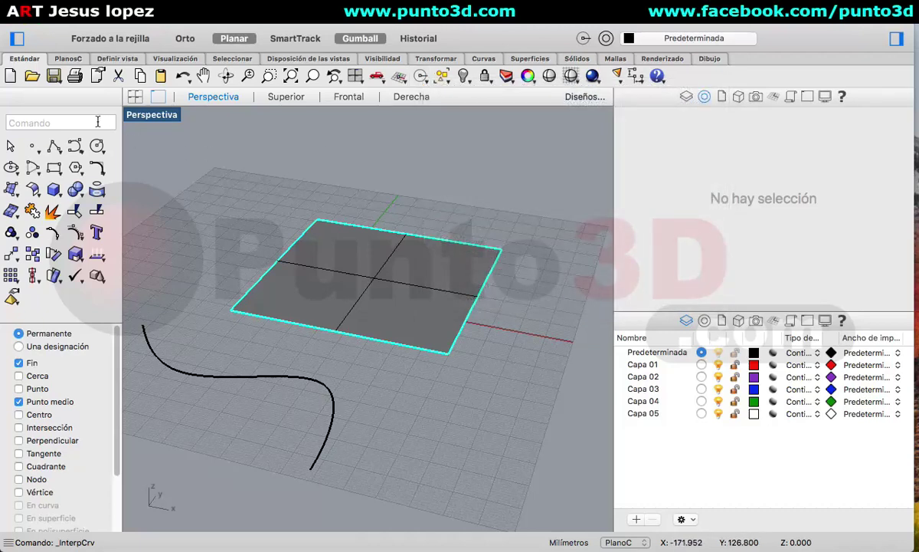
left_click(54, 146)
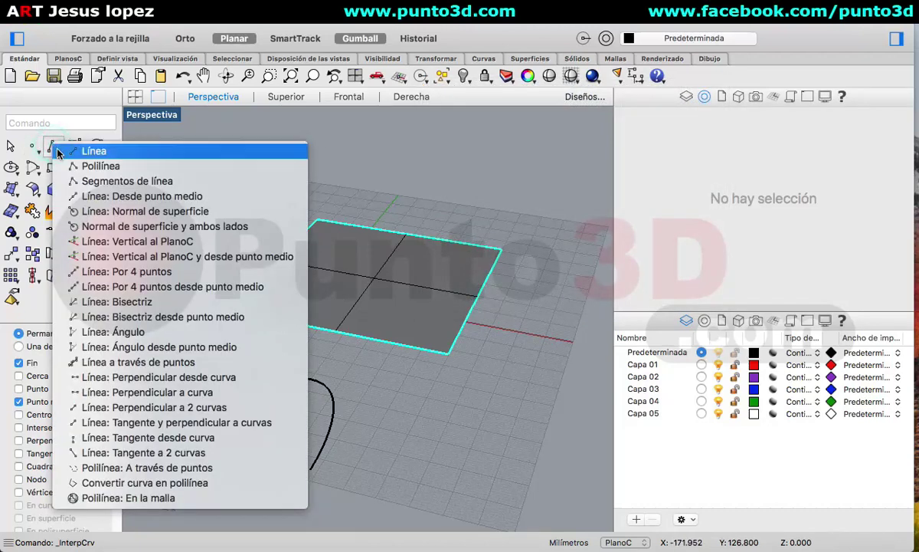
left_click(78, 147)
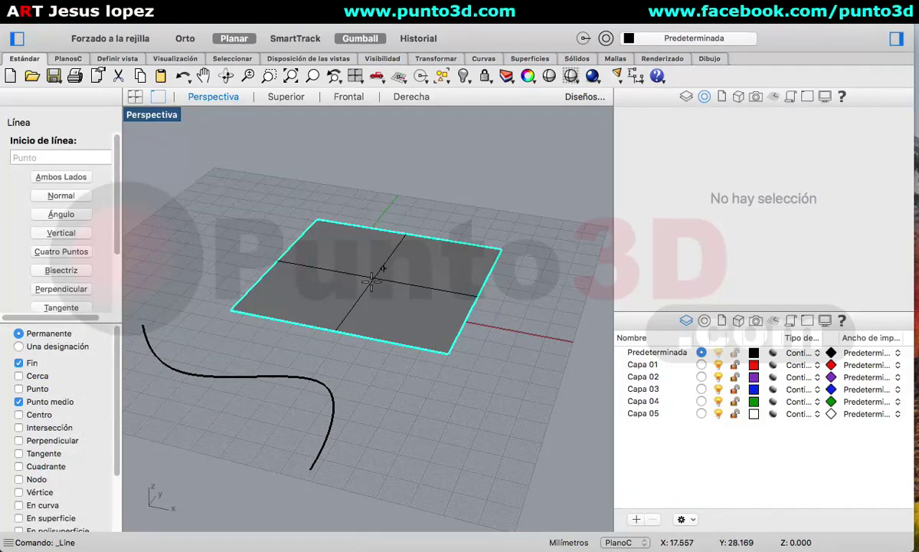
left_click(36, 349)
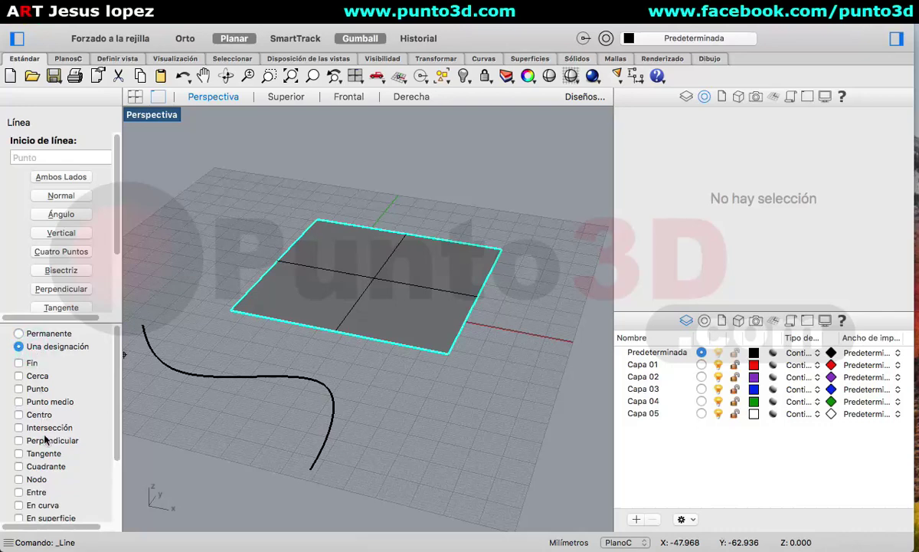
left_click(19, 492)
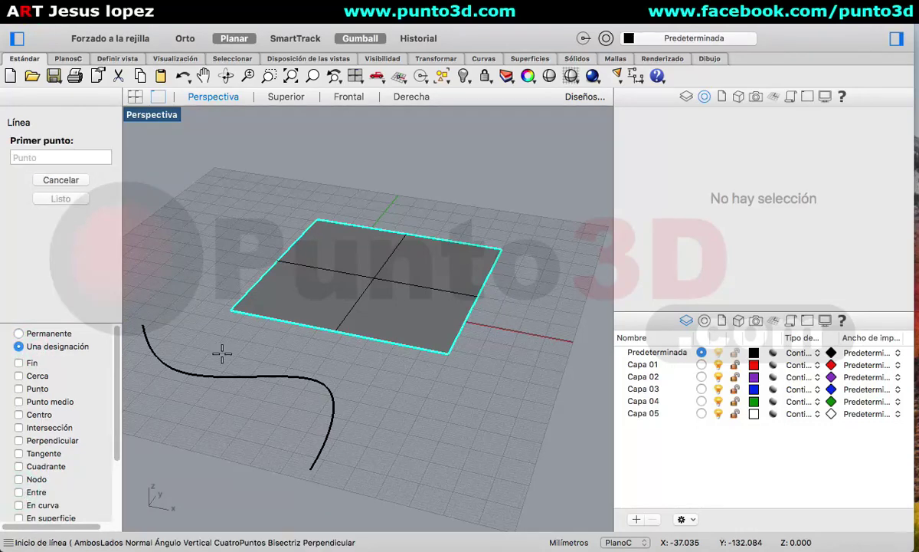
key("Escape")
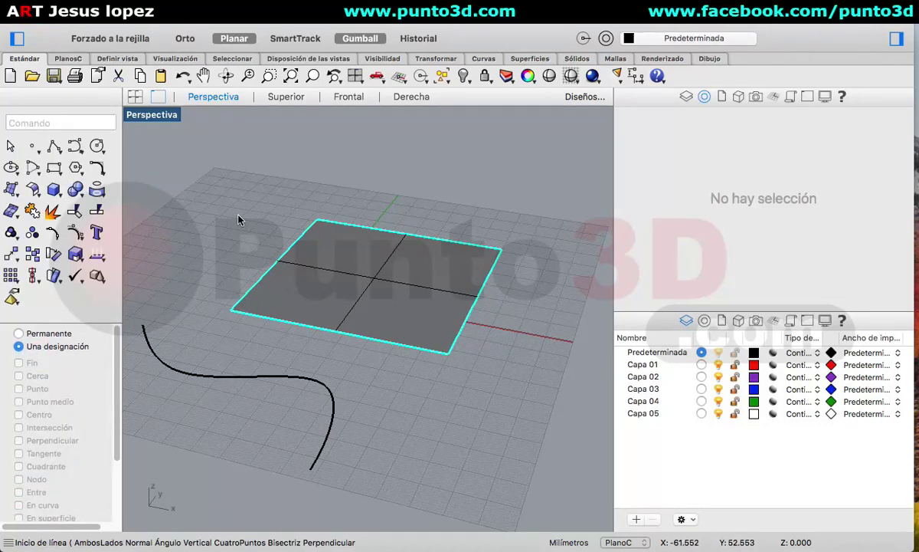
Try to start a line midway between two opposite corners of the plane by entering the entre snap.
type("entre")
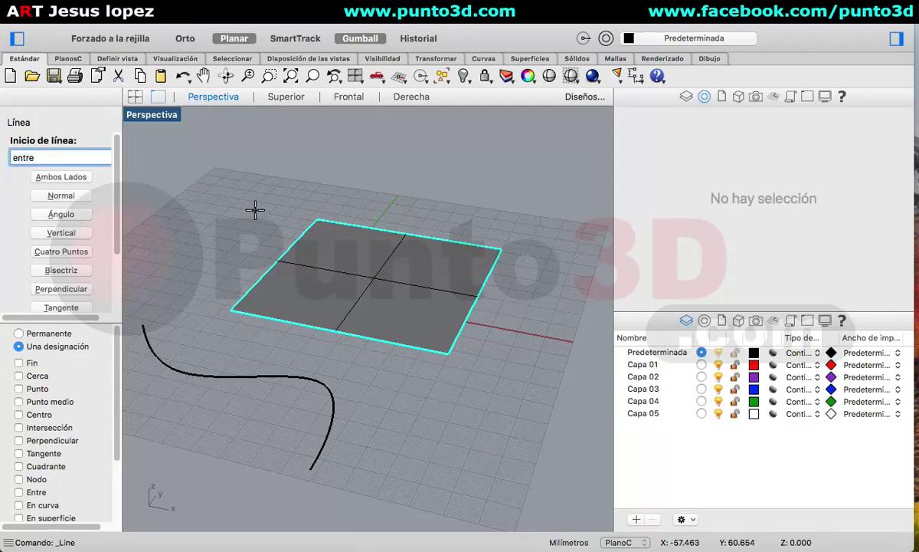
key("Return")
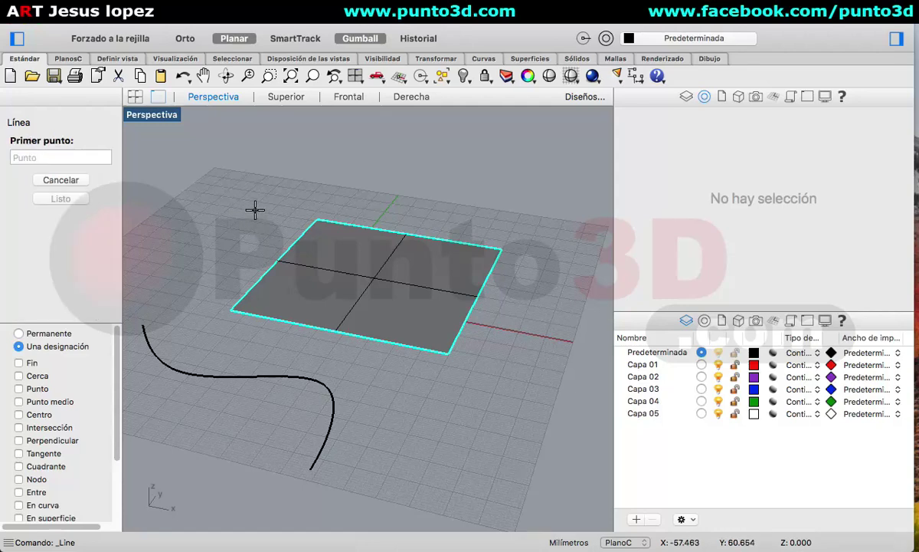
left_click(232, 306)
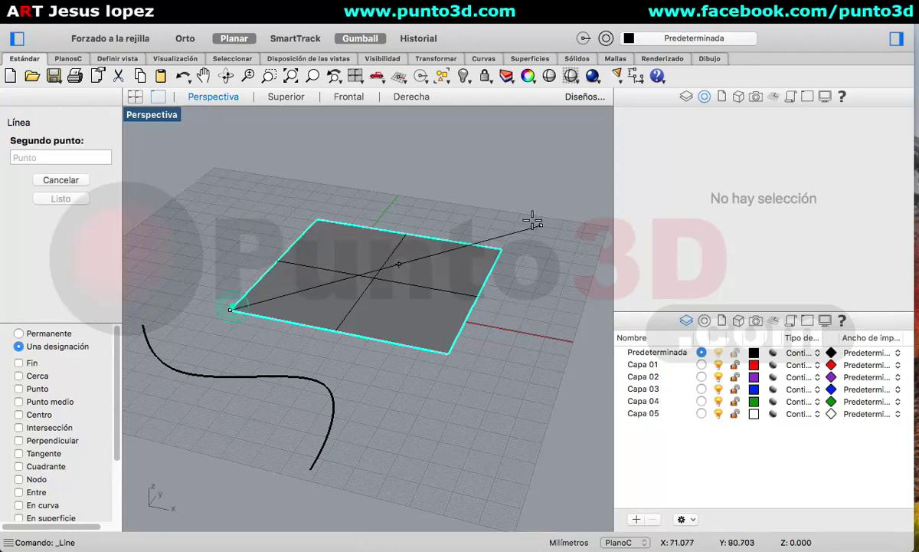
left_click(500, 249)
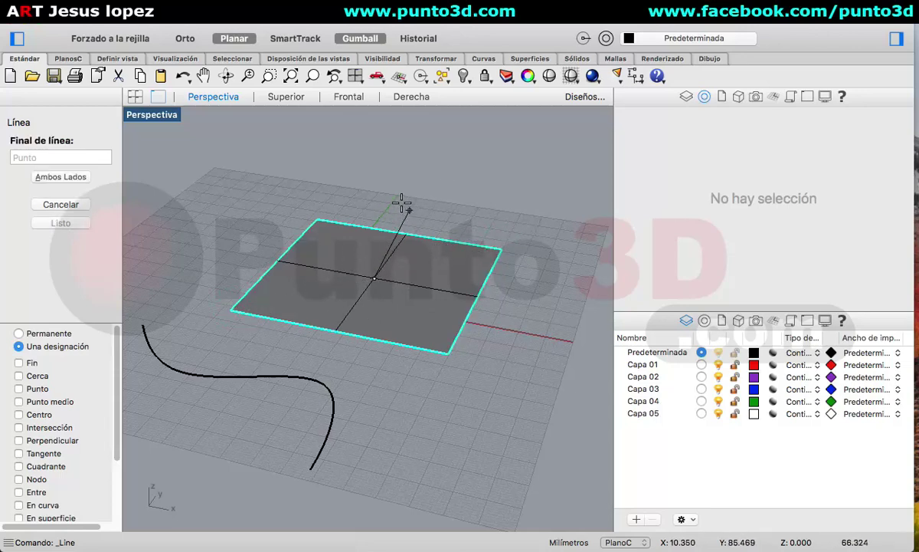
key("Escape")
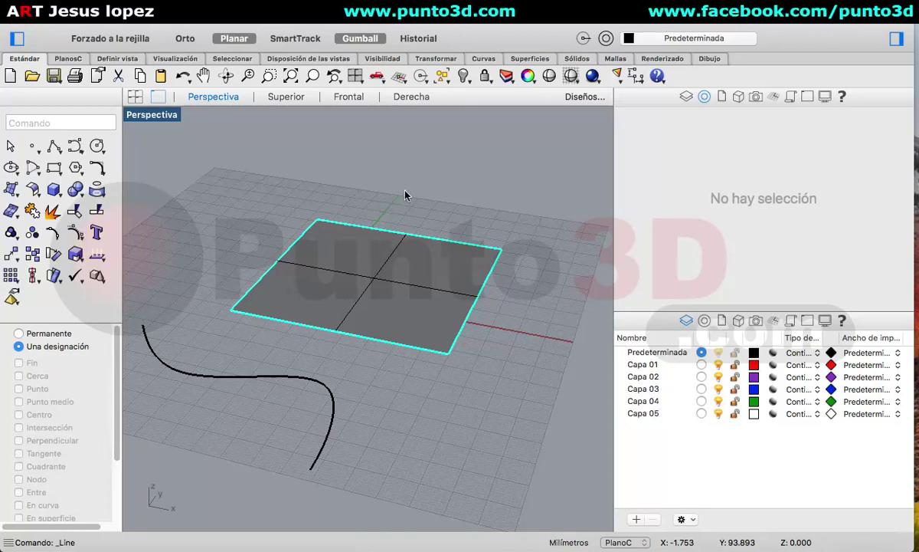
View the object properties in a separate window, first without a selection and again with the plane selected.
left_click(686, 97)
left_click(705, 97)
left_click(527, 76)
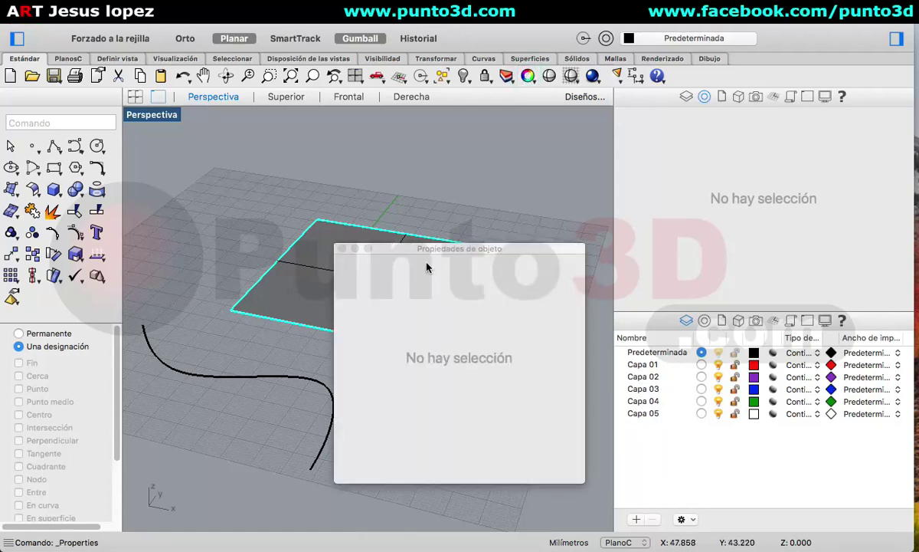
left_click(342, 249)
left_click(339, 250)
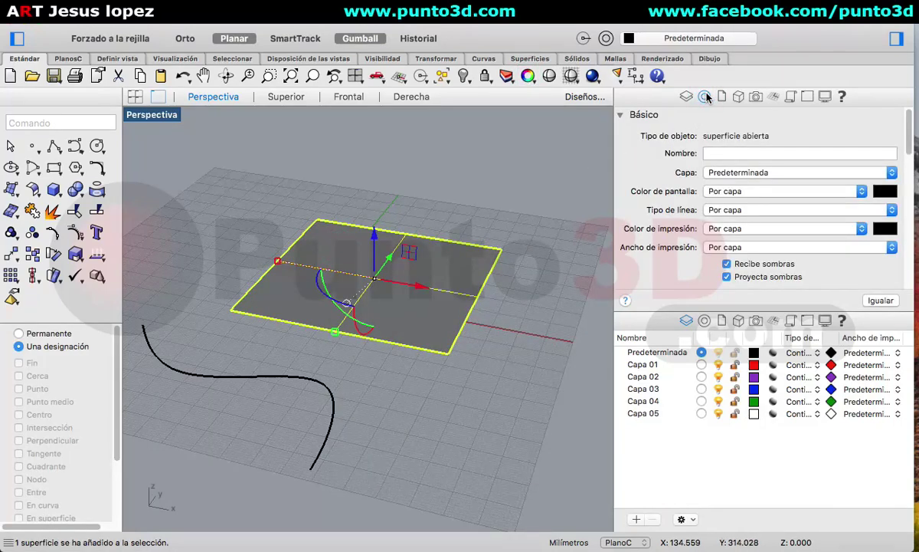
left_click(528, 77)
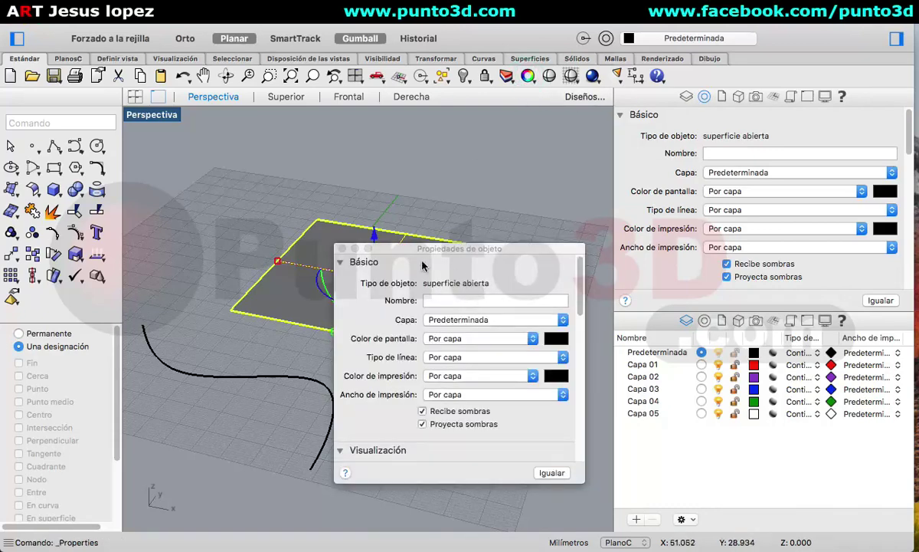
left_click(342, 249)
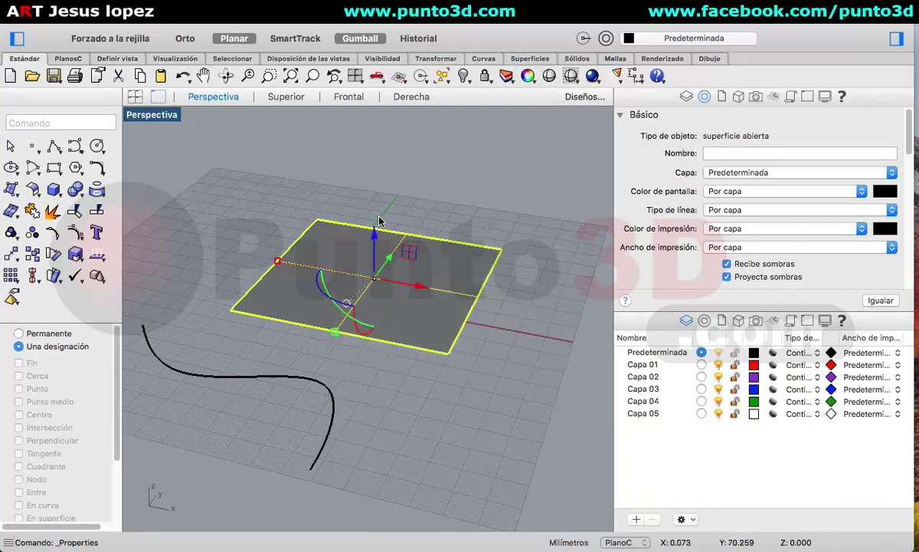
Delete the plane and the interpolated curve from the Perspectiva view.
left_click(417, 175)
left_click_drag(468, 160, 223, 463)
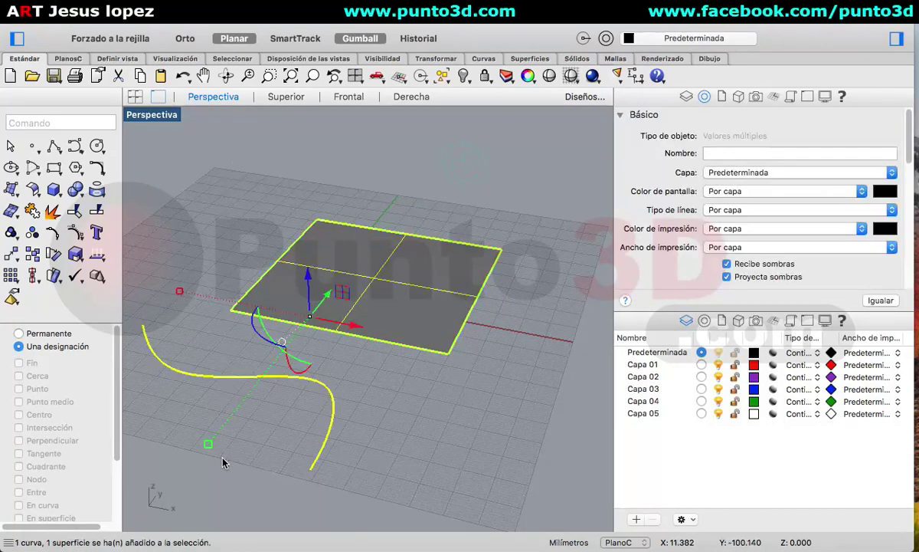
key("Delete")
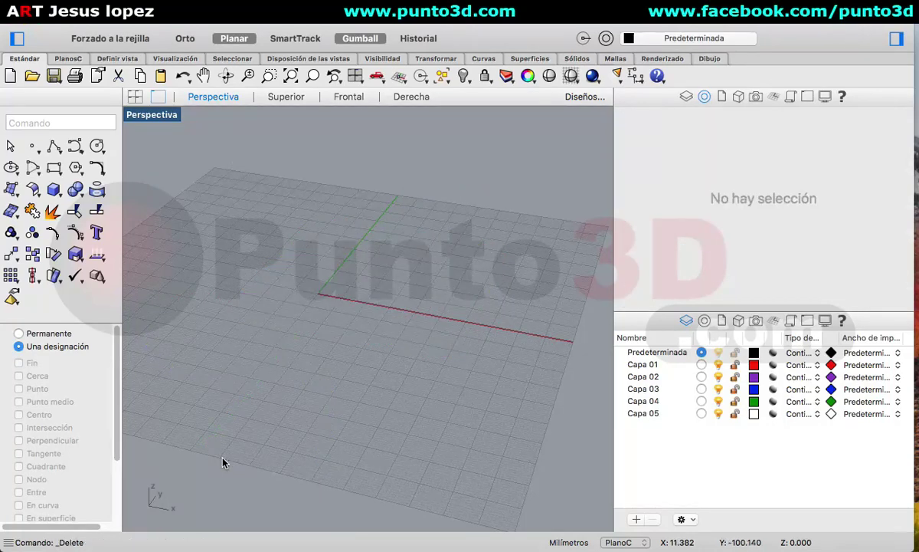